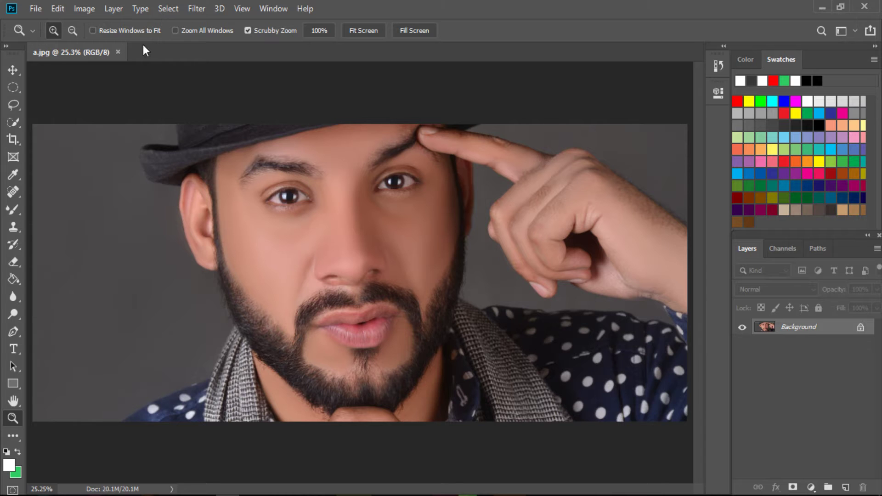
Open the green-and-yellow iris image SAAD BBC STUDIO (2).jpg from the eyes folder on the Desktop.
{"action": "left_click", "coordinate": [43, 7]}
{"action": "left_click", "coordinate": [46, 35]}
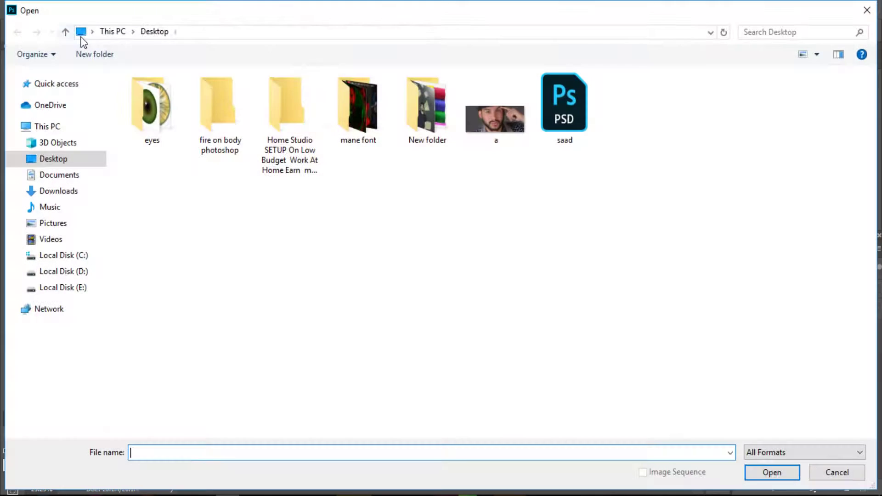
{"action": "double_click", "coordinate": [148, 99]}
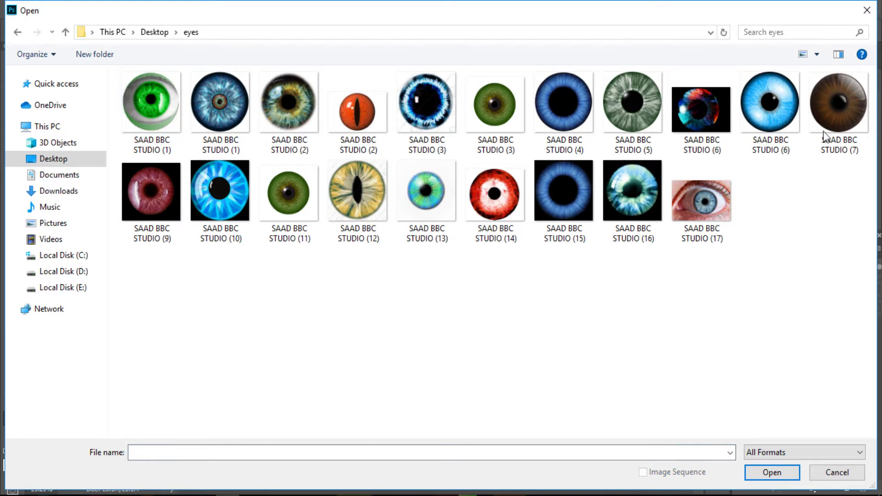
{"action": "double_click", "coordinate": [278, 105]}
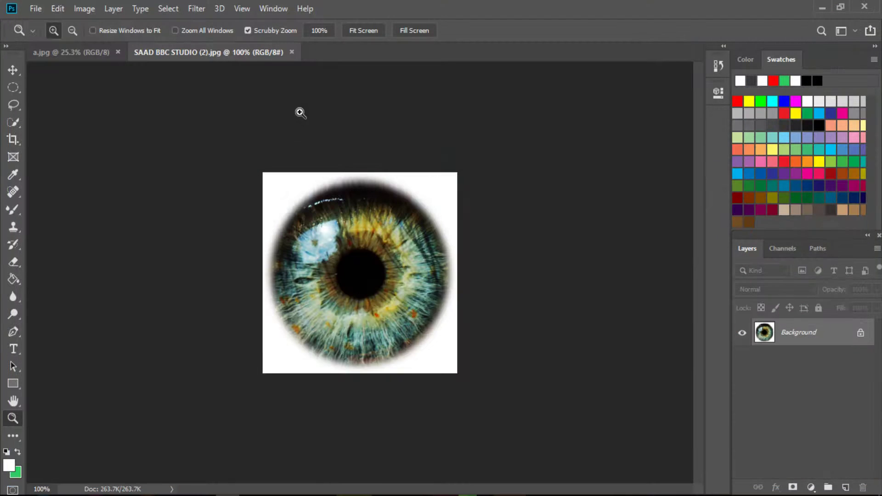
{"action": "left_click_drag", "start_coordinate": [381, 283], "coordinate": [414, 270]}
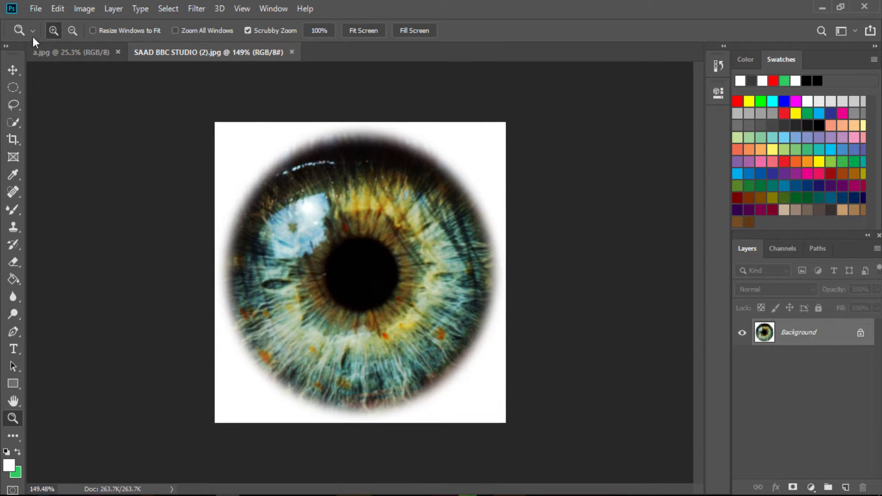
Open the blue iris image SAAD BBC STUDIO (15).jpg from the eyes folder.
{"action": "left_click", "coordinate": [37, 9]}
{"action": "left_click", "coordinate": [32, 33]}
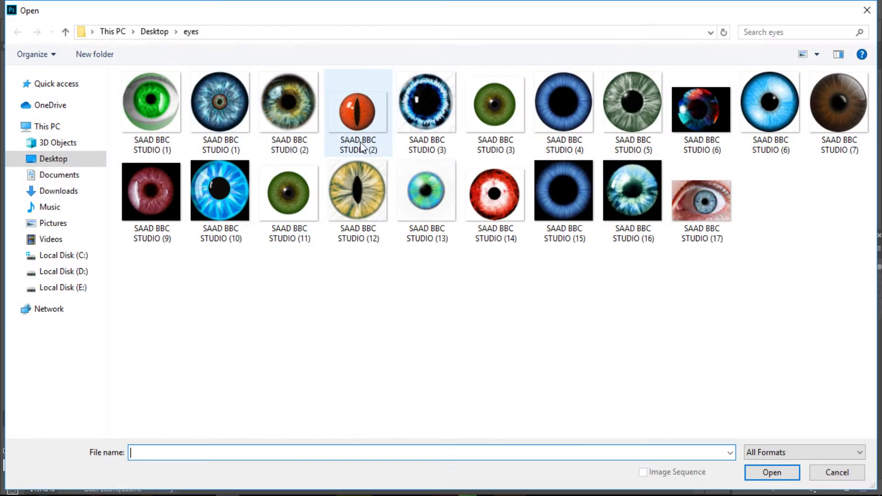
{"action": "double_click", "coordinate": [584, 181]}
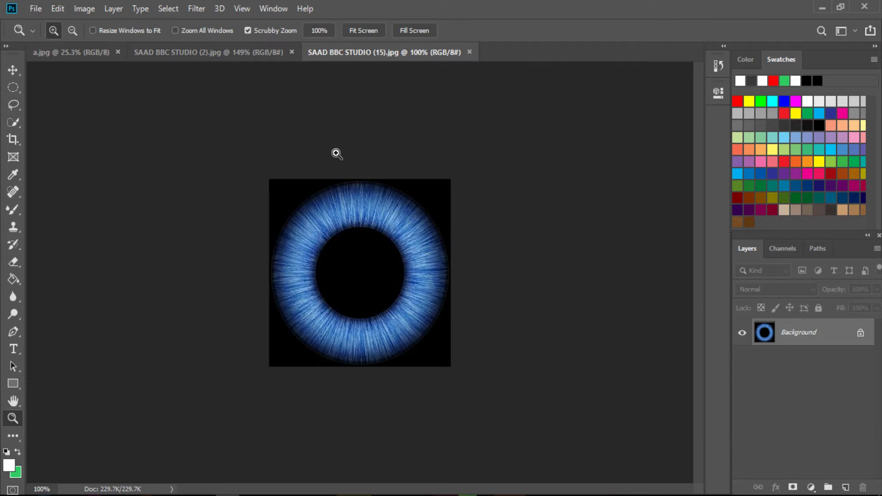
In SAAD BBC STUDIO (2).jpg, select the iris just inside its blurred edge with the Elliptical Marquee tool.
{"action": "left_click", "coordinate": [192, 52]}
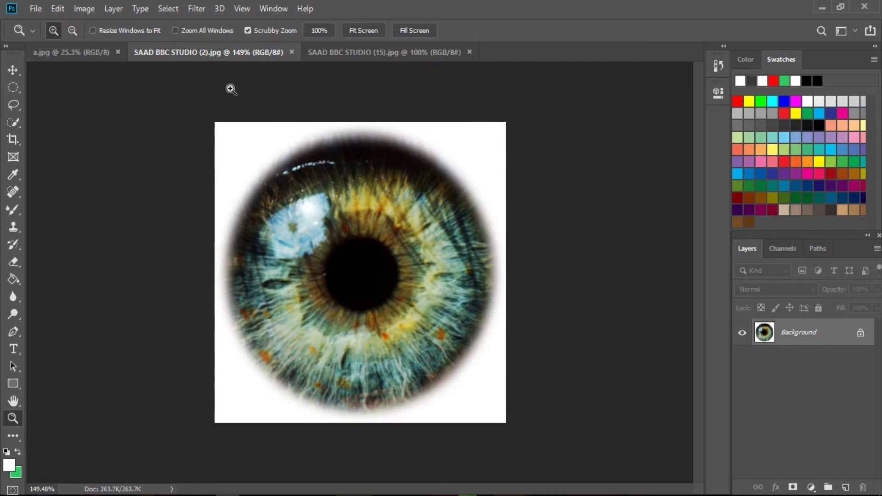
{"action": "left_click_drag", "start_coordinate": [385, 185], "coordinate": [409, 210]}
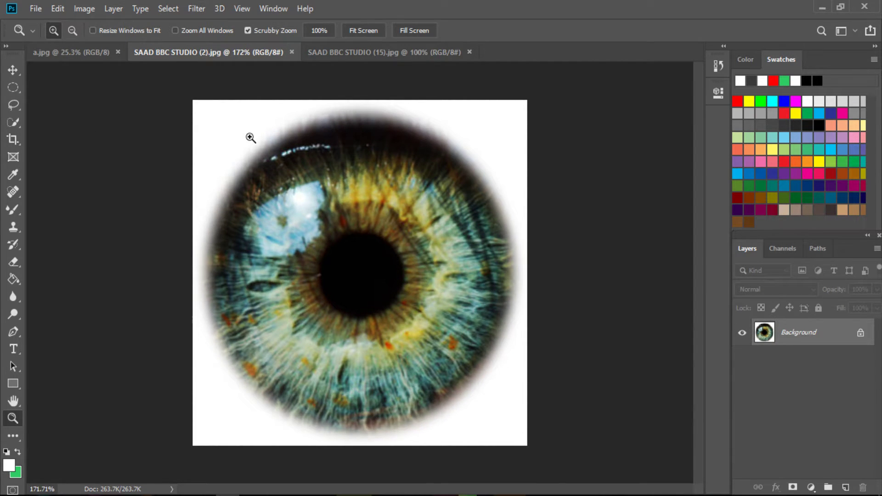
{"action": "left_click_drag", "start_coordinate": [223, 127], "coordinate": [232, 179]}
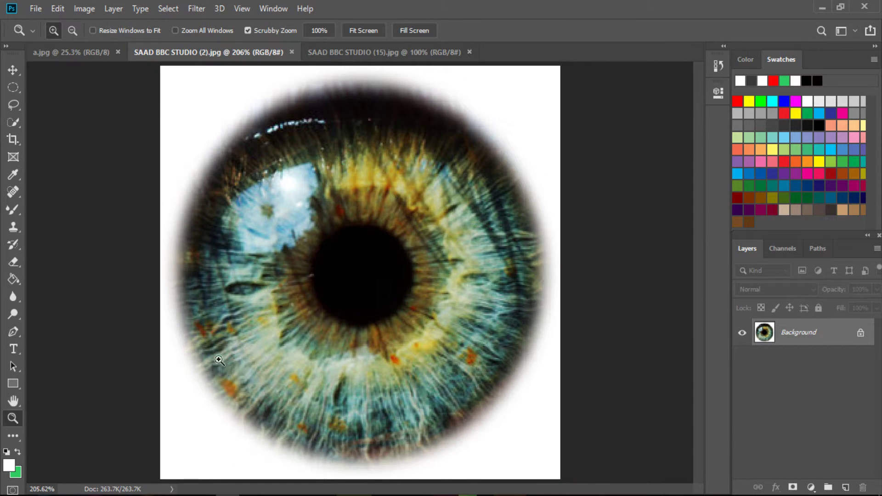
{"action": "left_click", "coordinate": [12, 87]}
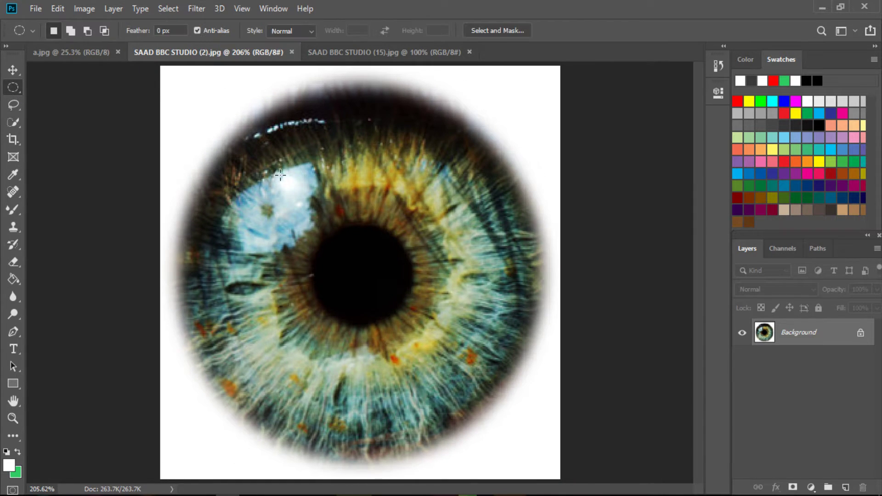
{"action": "left_click", "coordinate": [13, 419]}
{"action": "left_click_drag", "start_coordinate": [436, 264], "coordinate": [348, 234]}
{"action": "left_click", "coordinate": [12, 75]}
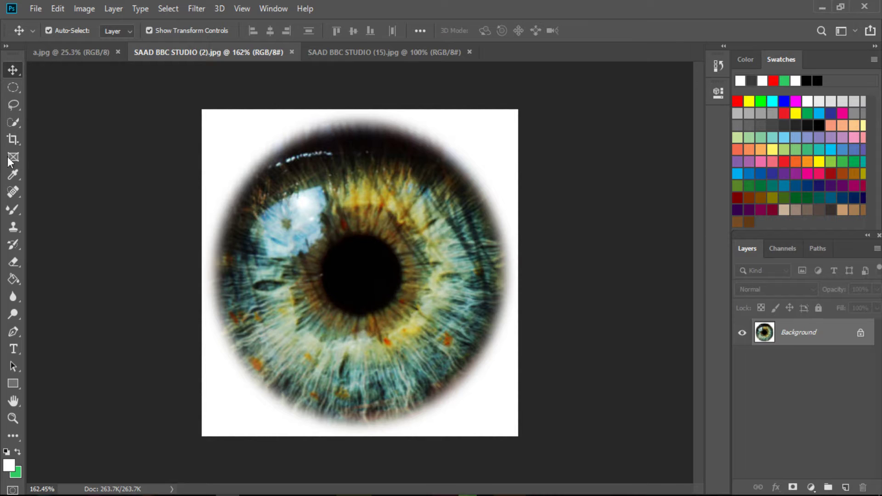
{"action": "left_click", "coordinate": [10, 88]}
{"action": "left_click", "coordinate": [12, 68]}
{"action": "left_click", "coordinate": [15, 89]}
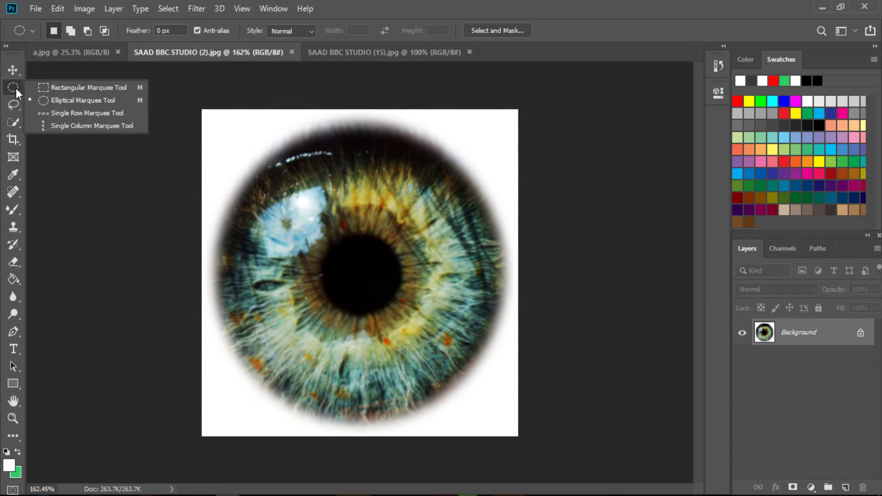
{"action": "left_click", "coordinate": [48, 98]}
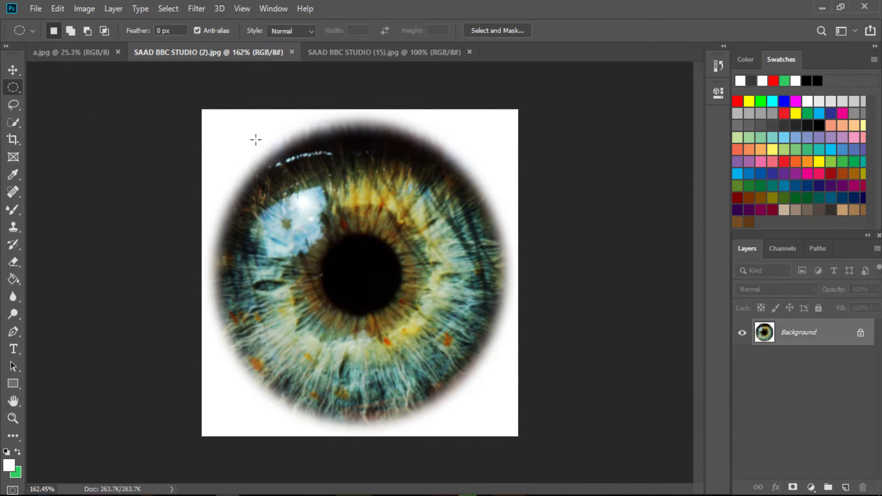
{"action": "left_click_drag", "start_coordinate": [256, 139], "coordinate": [508, 423]}
{"action": "left_click_drag", "start_coordinate": [371, 310], "coordinate": [364, 312]}
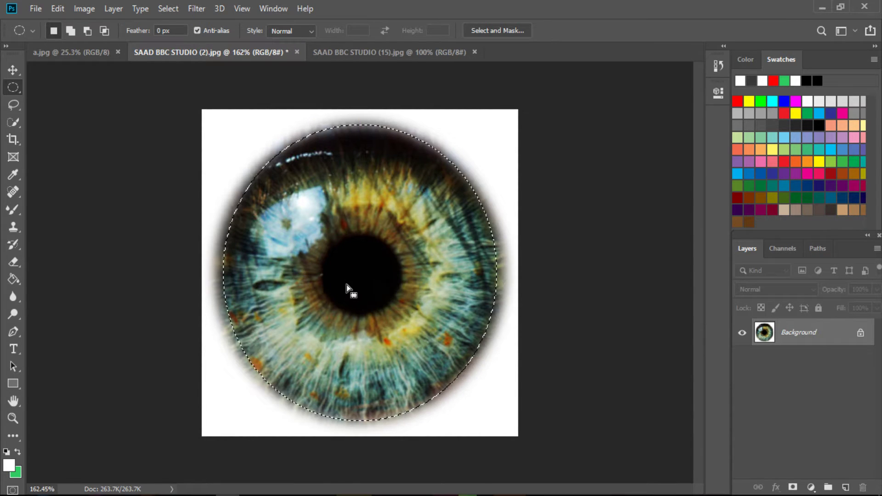
Move the selected iris into a.jpg and place it over the eye beneath the hat brim.
{"action": "left_click", "coordinate": [13, 69]}
{"action": "left_click_drag", "start_coordinate": [362, 195], "coordinate": [370, 179]}
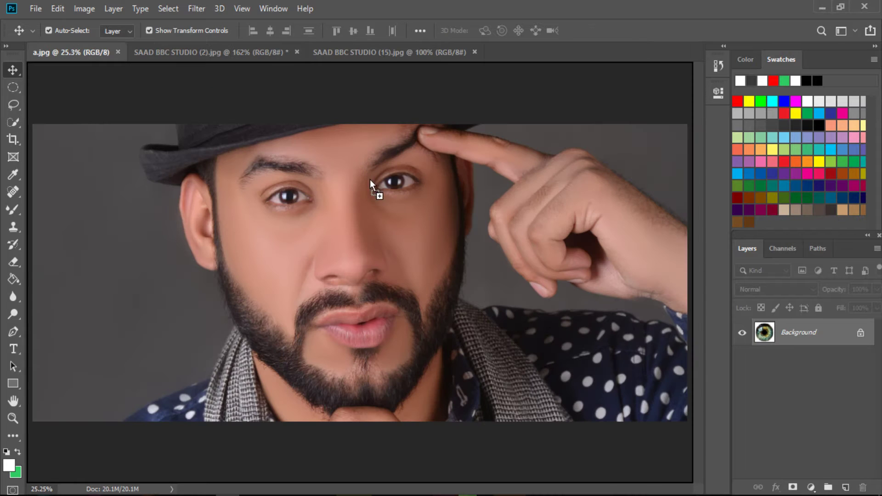
{"action": "left_click_drag", "start_coordinate": [286, 183], "coordinate": [369, 329]}
{"action": "left_click", "coordinate": [13, 418]}
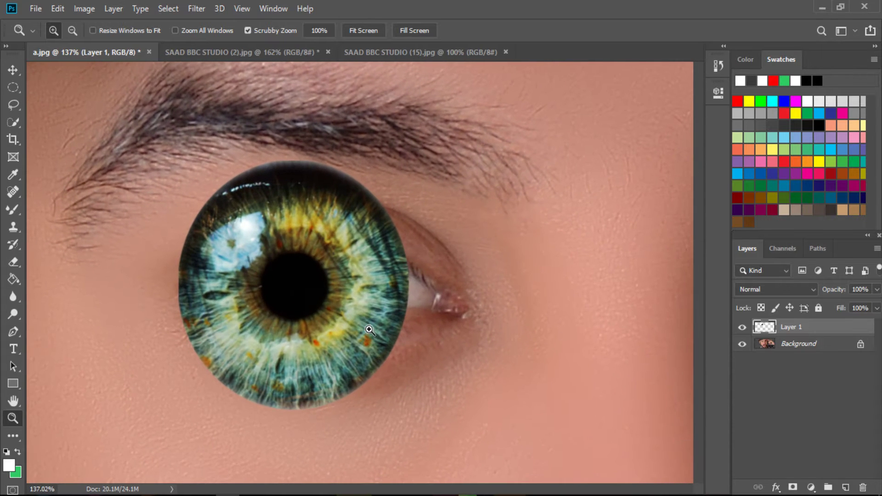
Scale the pasted iris down to about 46.91% and move it over the eye's natural iris.
{"action": "left_click", "coordinate": [13, 70]}
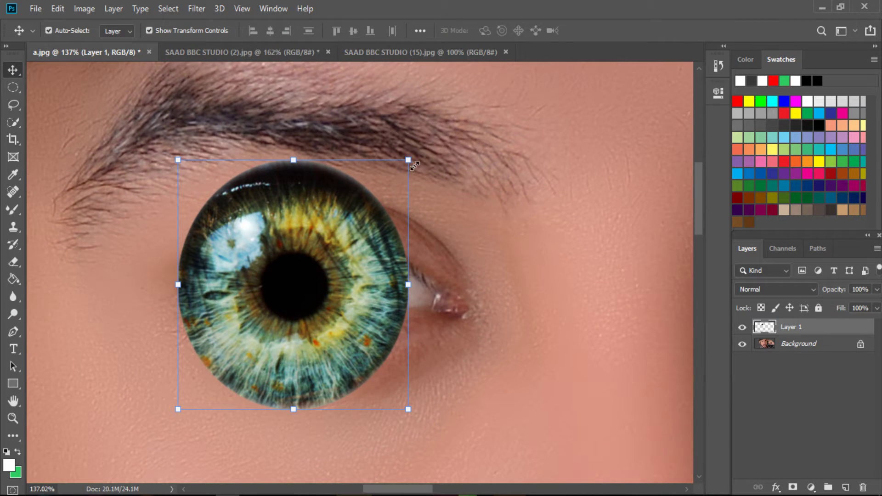
{"action": "left_click_drag", "start_coordinate": [414, 166], "coordinate": [293, 290]}
{"action": "left_click_drag", "start_coordinate": [261, 348], "coordinate": [352, 289]}
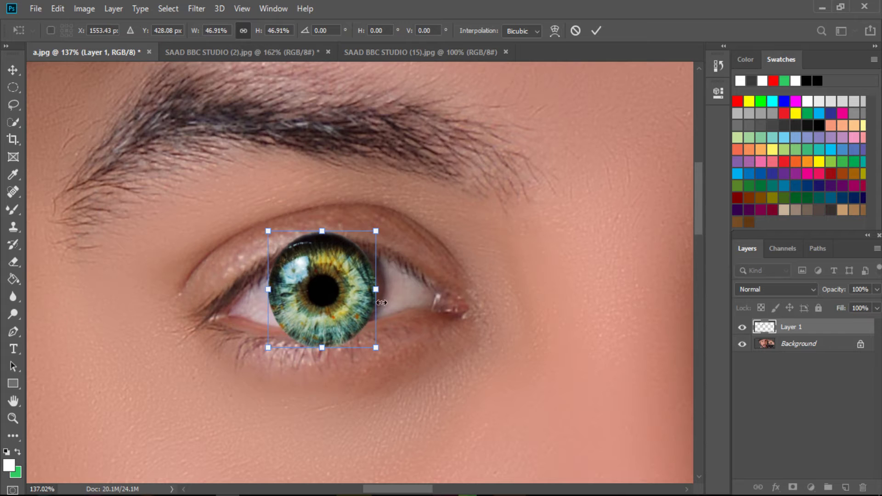
Lower Layer 1's opacity to 52% and fit the iris to the eye at about 46.92% width and 46.69% height.
{"action": "left_click", "coordinate": [876, 289]}
{"action": "left_click_drag", "start_coordinate": [874, 305], "coordinate": [844, 305]}
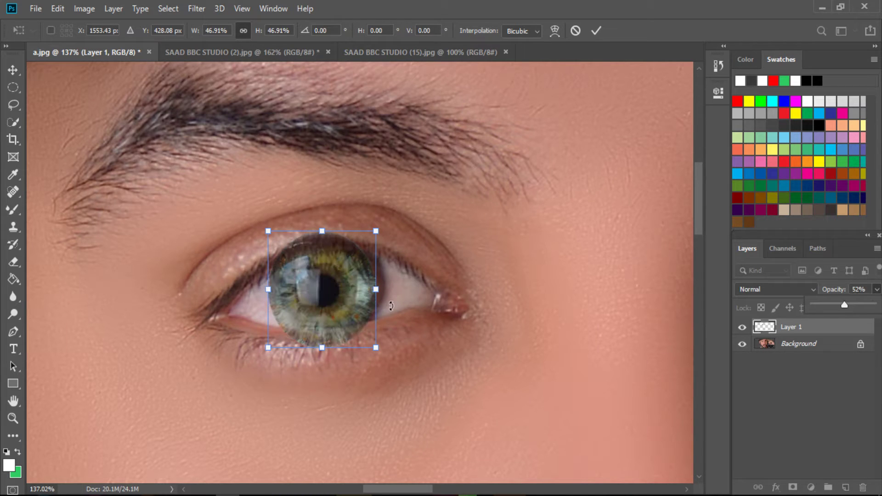
{"action": "mouse_move", "coordinate": [380, 296]}
{"action": "left_mouse_down"}
{"action": "mouse_move", "coordinate": [391, 289]}
{"action": "mouse_move", "coordinate": [379, 294]}
{"action": "left_mouse_up"}
{"action": "left_click_drag", "start_coordinate": [332, 224], "coordinate": [332, 231]}
{"action": "left_click_drag", "start_coordinate": [334, 354], "coordinate": [336, 349]}
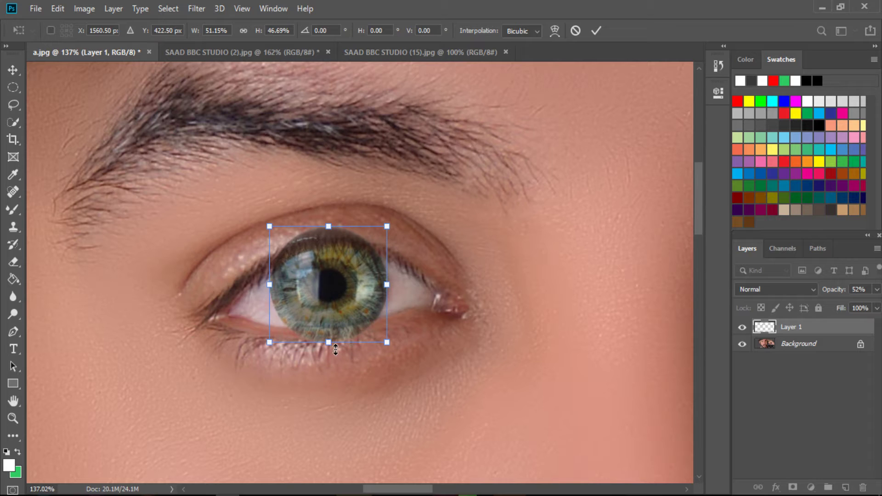
{"action": "left_click_drag", "start_coordinate": [280, 292], "coordinate": [289, 293]}
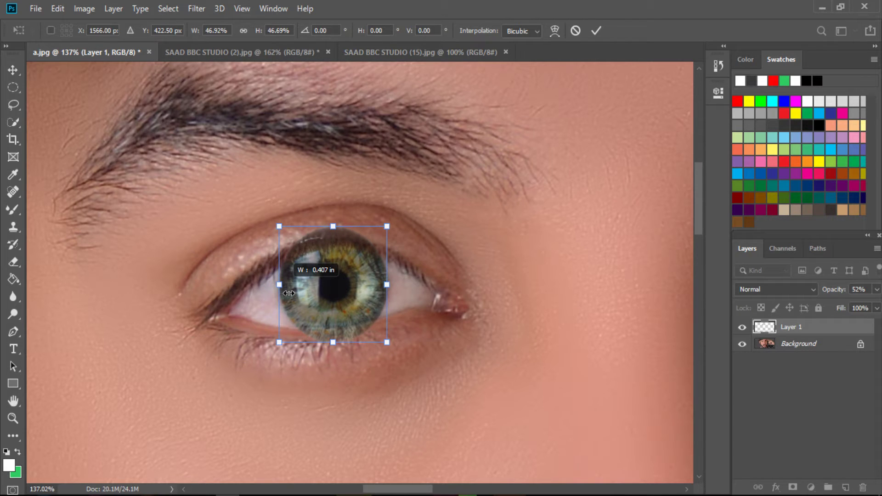
{"action": "left_click", "coordinate": [598, 28]}
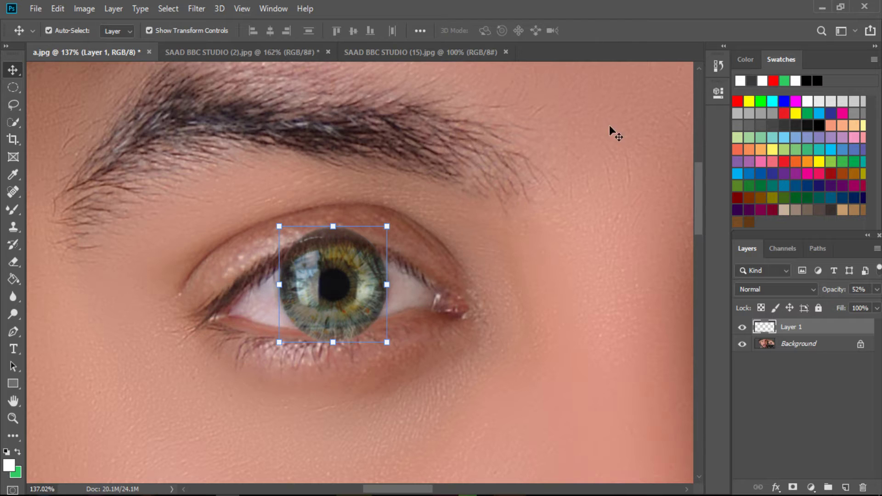
Set Layer 1's opacity to 100% and duplicate the layer.
{"action": "left_click", "coordinate": [876, 289]}
{"action": "left_click_drag", "start_coordinate": [842, 304], "coordinate": [872, 304]}
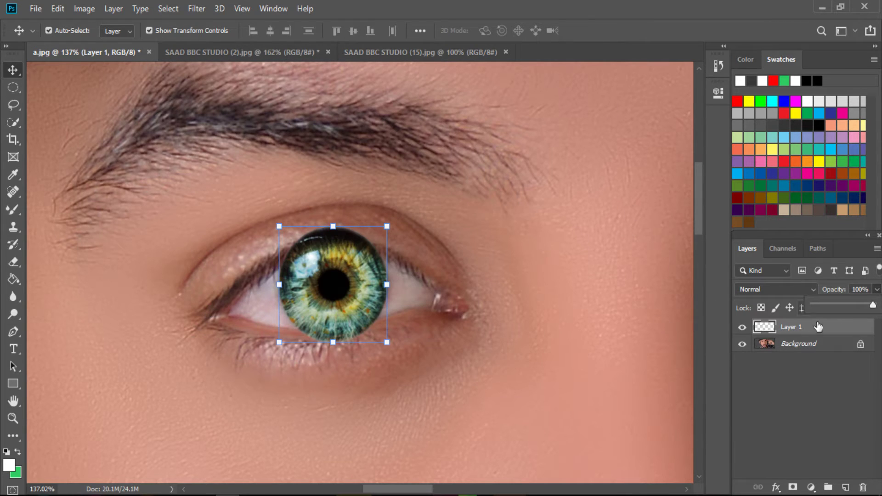
{"action": "left_click", "coordinate": [819, 327]}
{"action": "left_click_drag", "start_coordinate": [803, 334], "coordinate": [847, 488]}
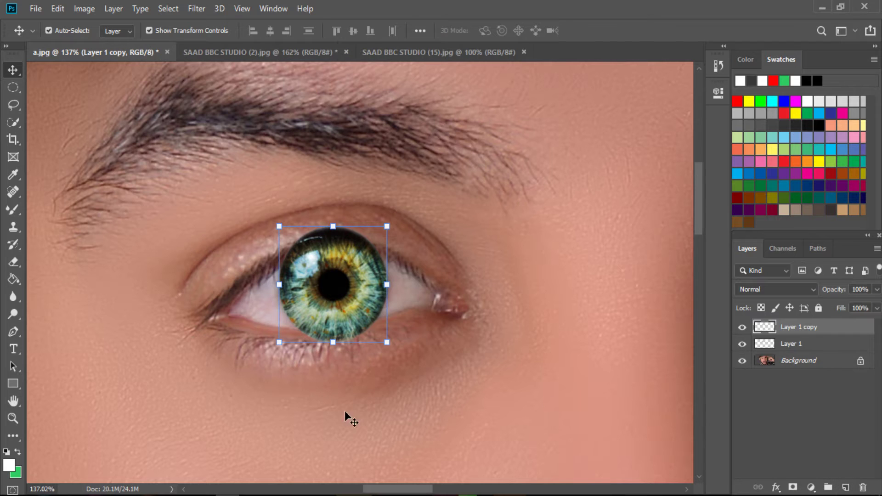
Move the duplicated iris onto the natural iris of the other eye.
{"action": "left_click", "coordinate": [13, 418]}
{"action": "left_click_drag", "start_coordinate": [458, 407], "coordinate": [437, 374]}
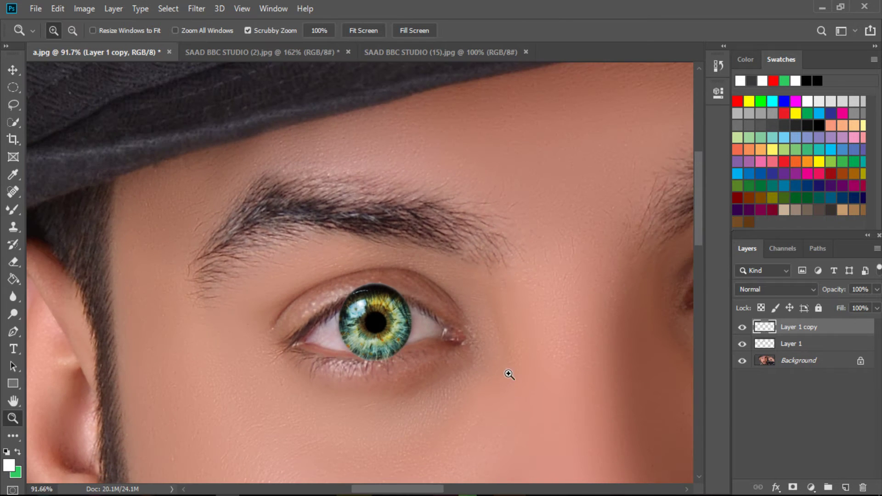
{"action": "left_click_drag", "start_coordinate": [546, 363], "coordinate": [362, 362]}
{"action": "left_click", "coordinate": [13, 70]}
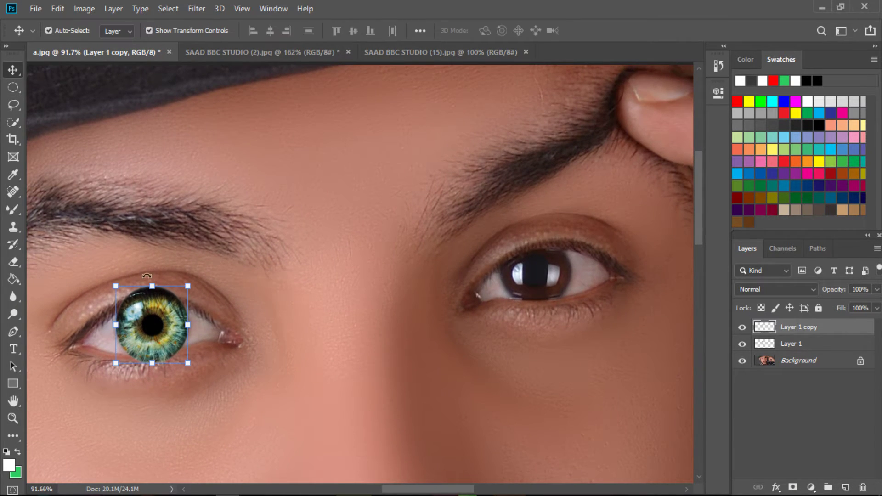
{"action": "left_click_drag", "start_coordinate": [200, 322], "coordinate": [586, 265]}
Lower the iris copy's opacity temporarily to check its fit over the eye, and return it to 100%.
{"action": "left_click", "coordinate": [876, 290]}
{"action": "left_click", "coordinate": [854, 304]}
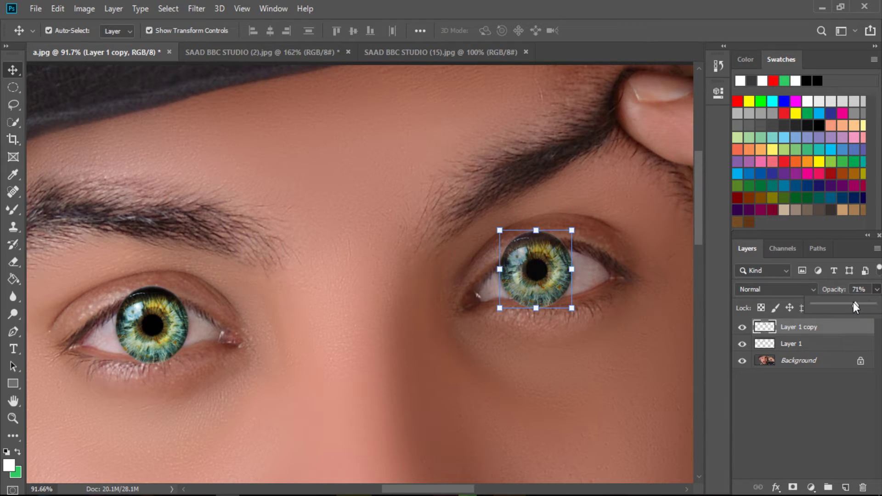
{"action": "left_click_drag", "start_coordinate": [841, 301], "coordinate": [863, 298]}
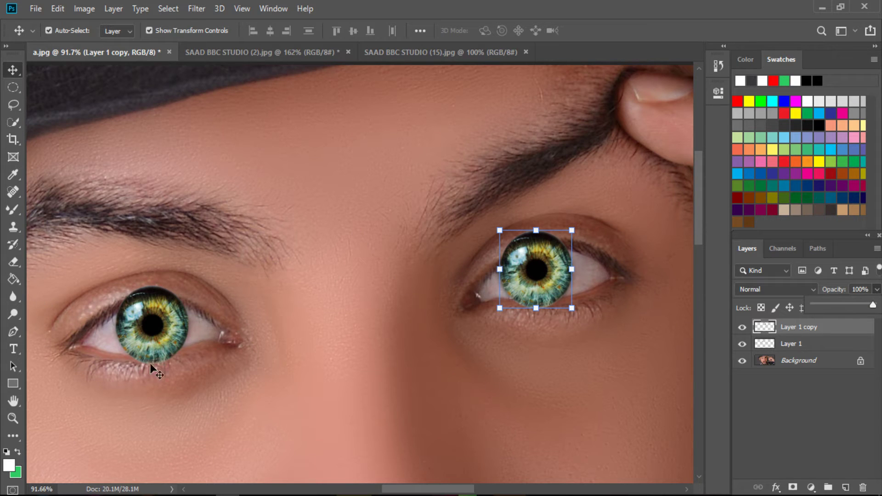
Merge Layer 1 copy down into Layer 1 so both irises share one layer.
{"action": "left_click", "coordinate": [827, 327]}
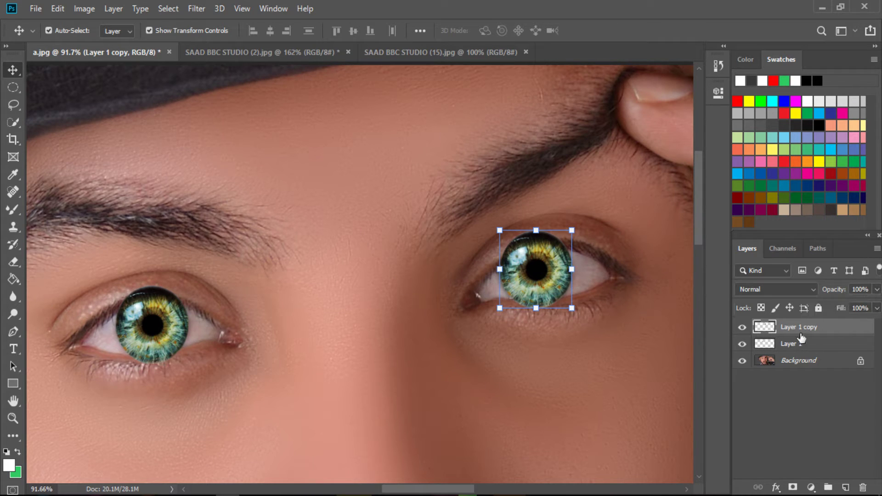
{"action": "left_click", "coordinate": [776, 344]}
{"action": "left_click", "coordinate": [779, 335]}
{"action": "left_click", "coordinate": [776, 342]}
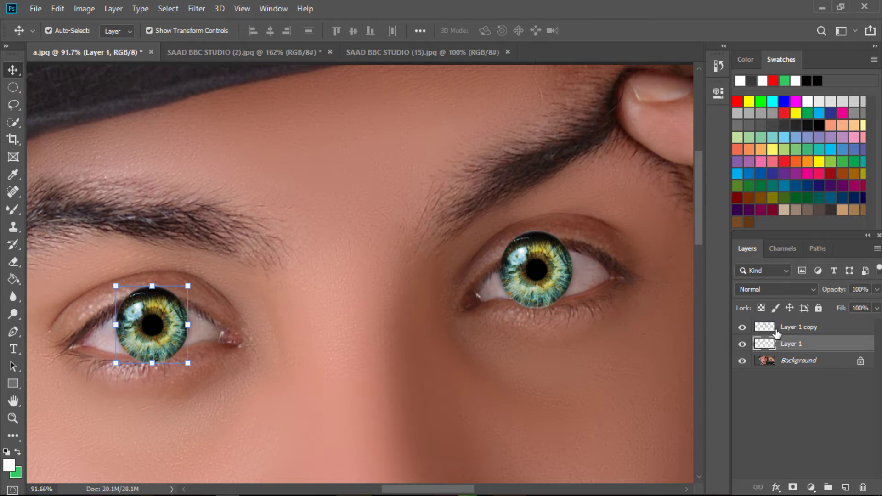
{"action": "left_click", "coordinate": [773, 346]}
{"action": "left_click", "coordinate": [823, 329]}
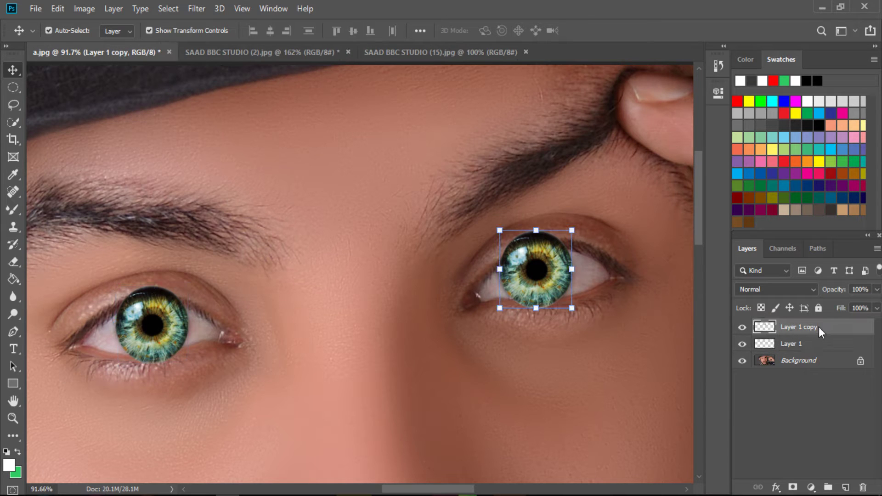
{"action": "right_click", "coordinate": [818, 326]}
{"action": "left_click", "coordinate": [866, 330]}
{"action": "right_click", "coordinate": [865, 330]}
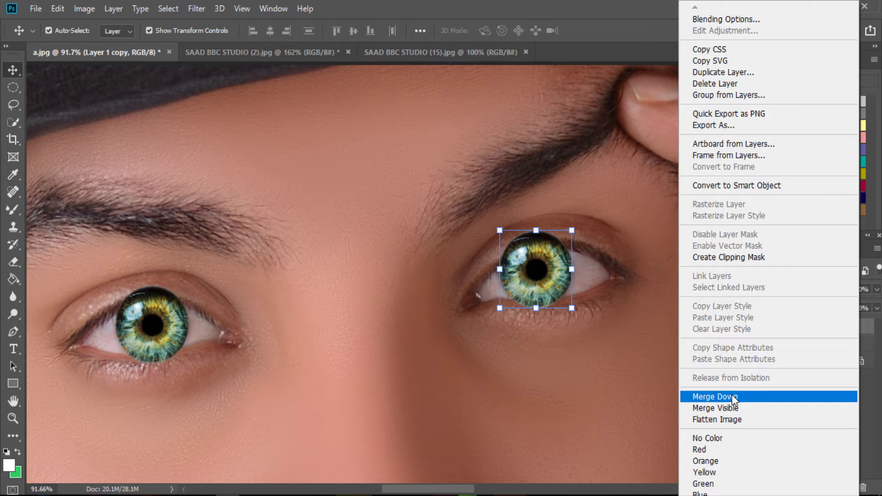
{"action": "left_click", "coordinate": [722, 396]}
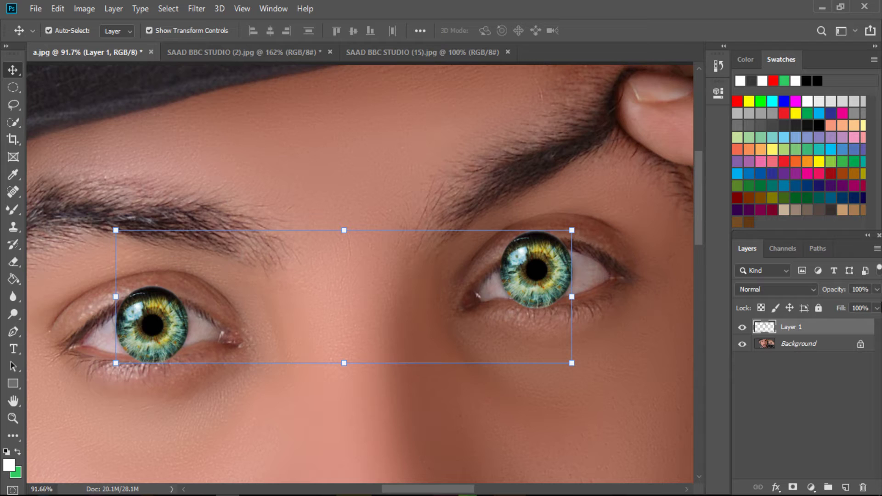
Set the merged iris layer's opacity to 46%.
{"action": "left_click", "coordinate": [875, 289]}
{"action": "left_click_drag", "start_coordinate": [838, 303], "coordinate": [845, 308]}
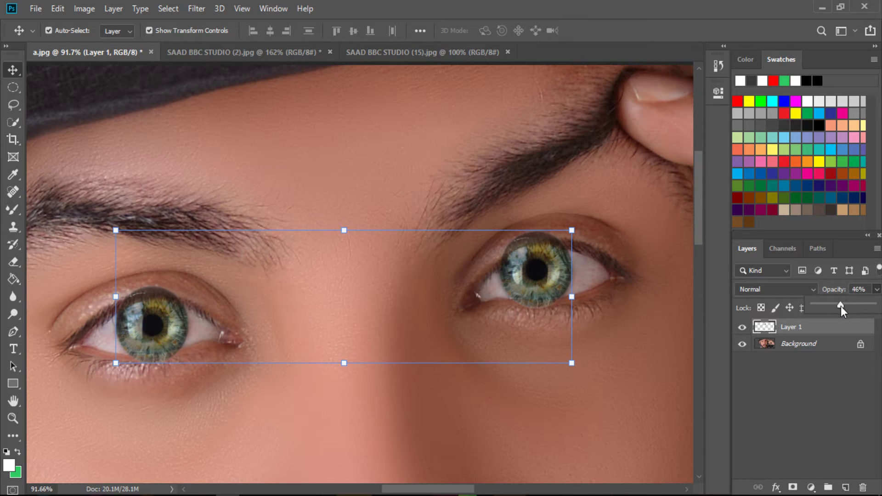
Erase the iris edges overlapping the upper and lower eyelids of both eyes on Layer 1, using a soft 31 px eraser.
{"action": "left_click", "coordinate": [14, 261]}
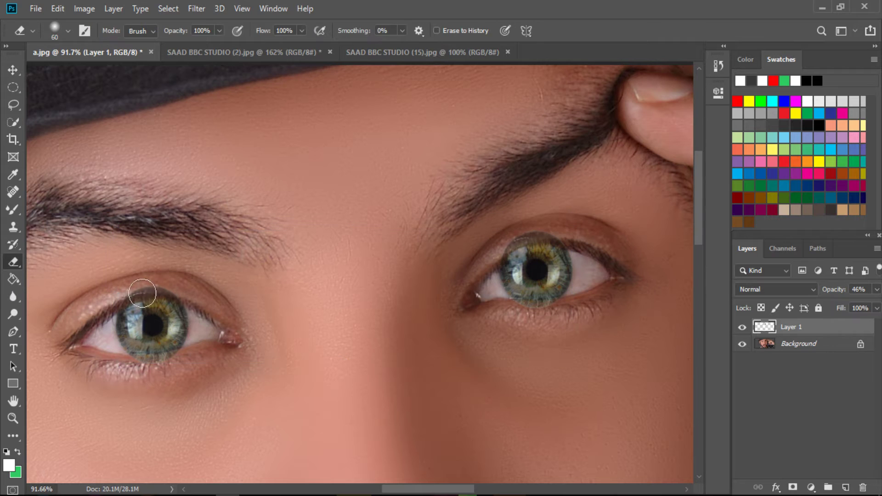
{"action": "right_click", "coordinate": [232, 292]}
{"action": "left_click_drag", "start_coordinate": [305, 307], "coordinate": [300, 308]}
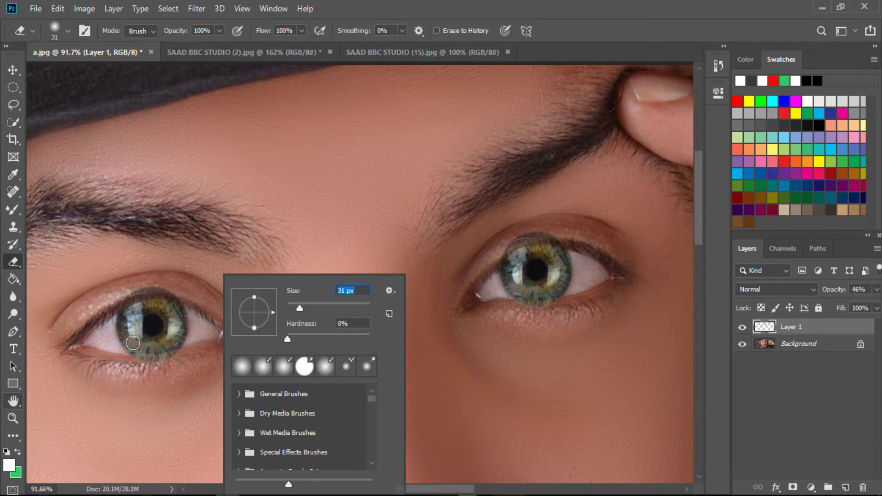
{"action": "key", "text": "Return"}
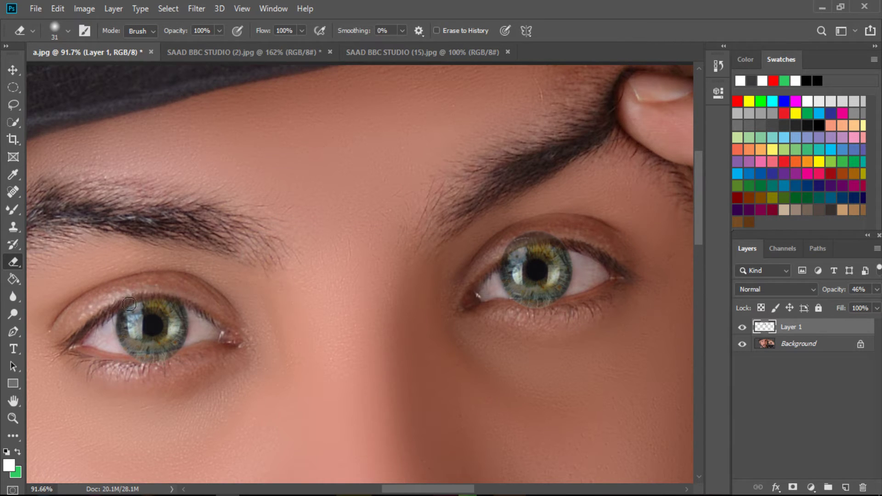
{"action": "mouse_move", "coordinate": [134, 368]}
{"action": "left_mouse_down"}
{"action": "mouse_move", "coordinate": [177, 365]}
{"action": "mouse_move", "coordinate": [164, 367]}
{"action": "left_mouse_up"}
{"action": "mouse_move", "coordinate": [511, 251]}
{"action": "left_mouse_down"}
{"action": "mouse_move", "coordinate": [533, 246]}
{"action": "mouse_move", "coordinate": [568, 250]}
{"action": "mouse_move", "coordinate": [508, 261]}
{"action": "left_mouse_up"}
{"action": "left_click_drag", "start_coordinate": [520, 310], "coordinate": [573, 311]}
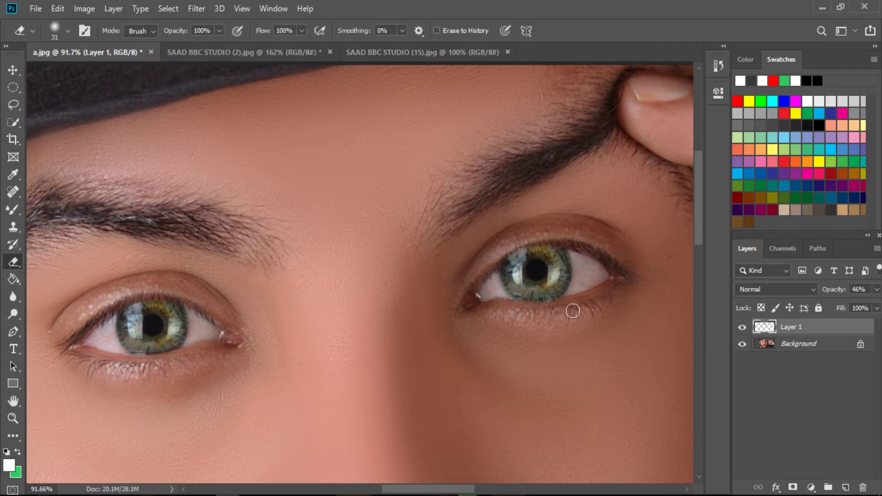
Try Layer 1 at 65% opacity against the whole portrait, and set its final opacity to 43%.
{"action": "left_click", "coordinate": [877, 289]}
{"action": "left_click_drag", "start_coordinate": [839, 305], "coordinate": [851, 307]}
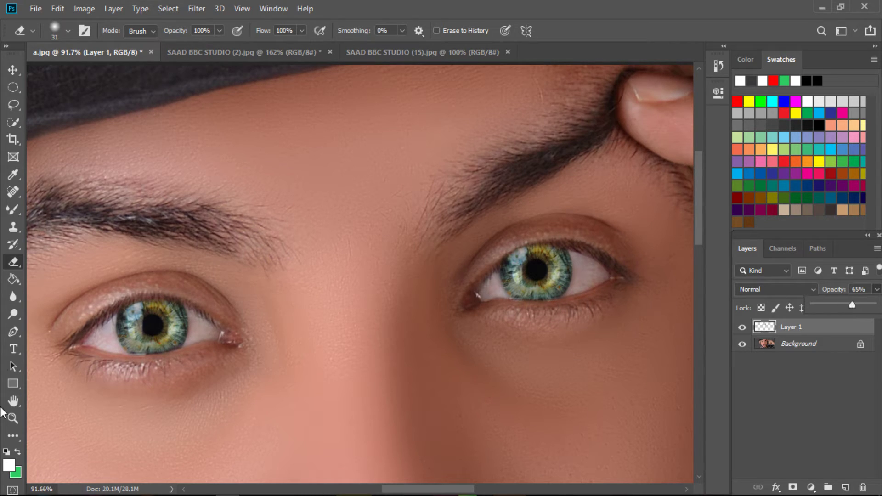
{"action": "left_click", "coordinate": [13, 400]}
{"action": "key", "text": "ctrl+0"}
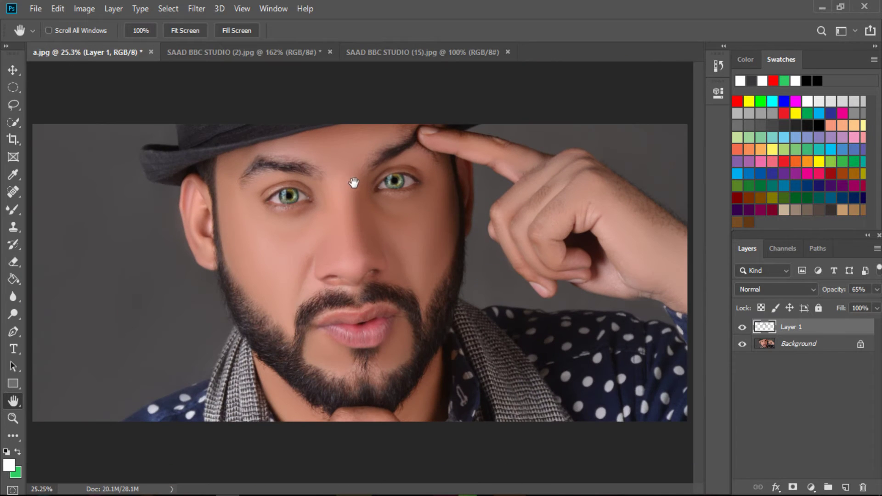
{"action": "left_click", "coordinate": [876, 289]}
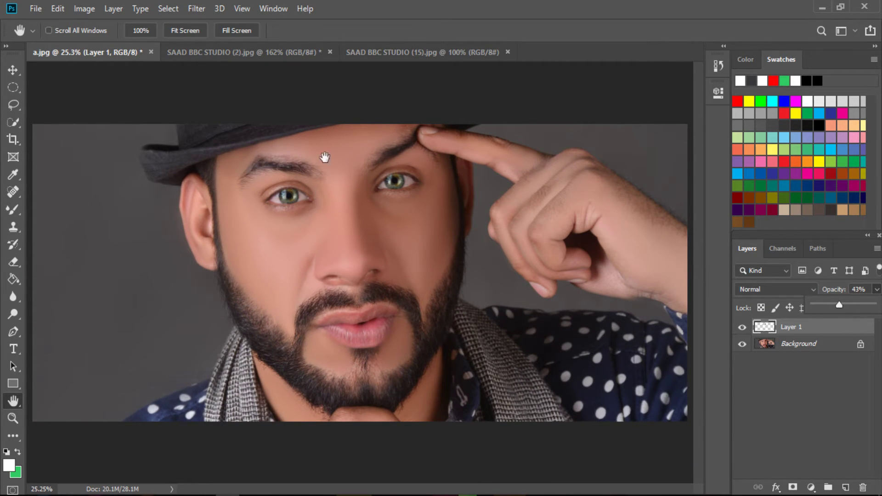
{"action": "key", "text": "z"}
{"action": "left_click_drag", "start_coordinate": [377, 166], "coordinate": [399, 166]}
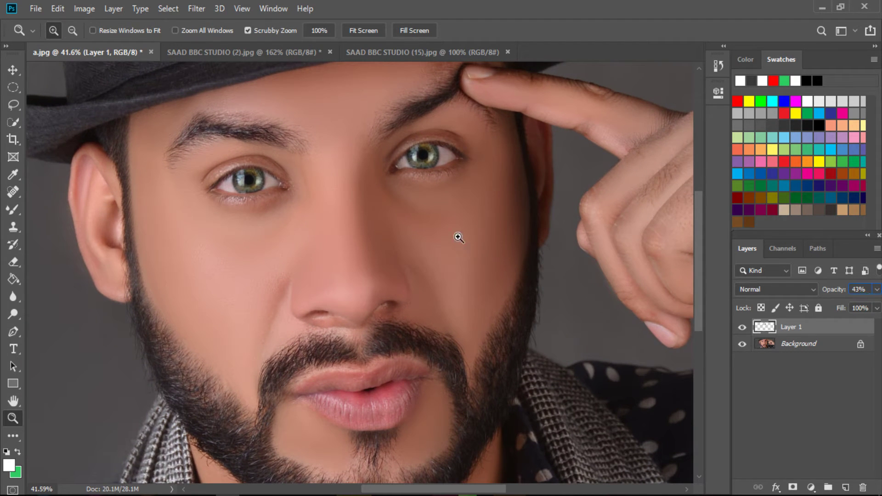
{"action": "key", "text": "Return"}
Compare the eyes with and without Layer 1, close up and across the whole portrait, and leave the layer hidden.
{"action": "left_click_drag", "start_coordinate": [360, 118], "coordinate": [403, 230]}
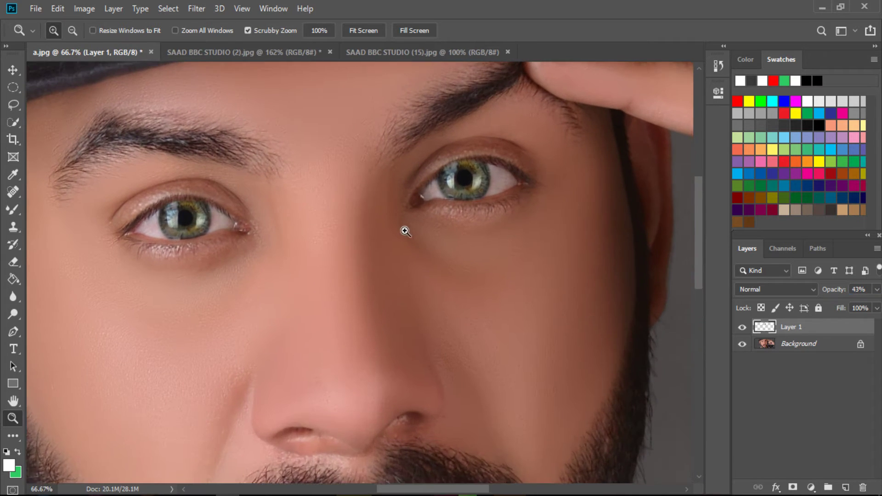
{"action": "left_click", "coordinate": [742, 327]}
{"action": "left_click", "coordinate": [742, 327]}
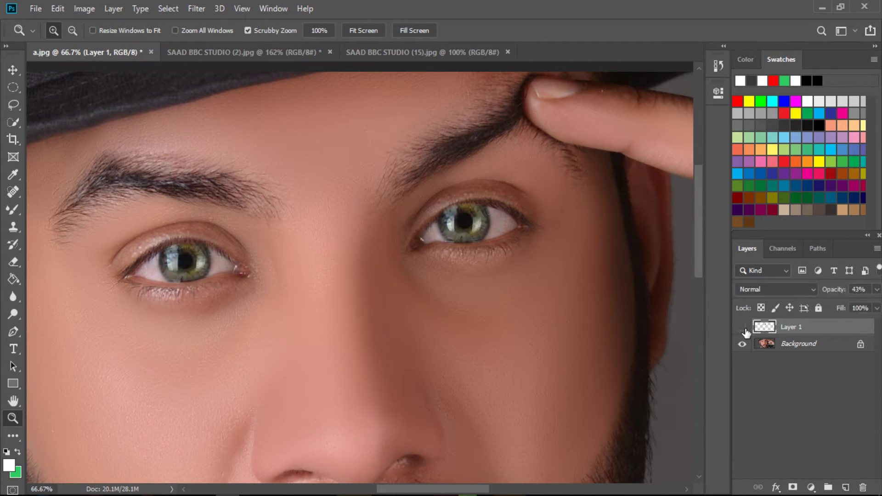
{"action": "left_click", "coordinate": [742, 328]}
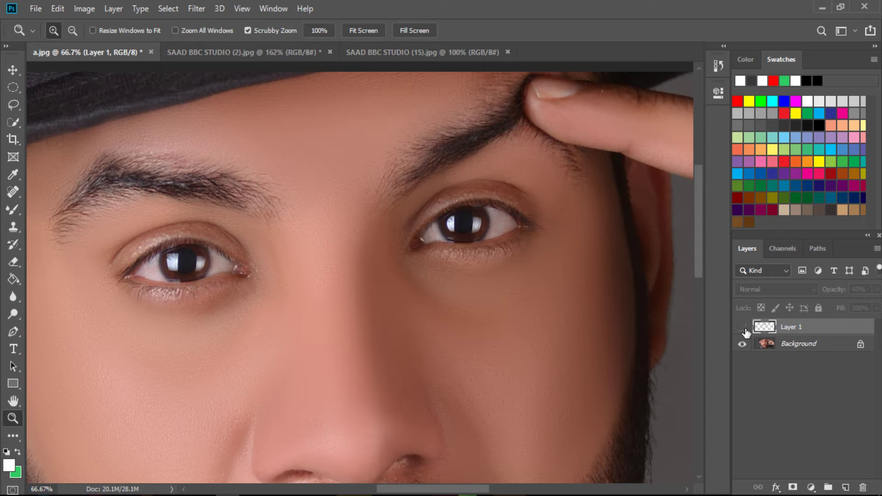
{"action": "left_click", "coordinate": [742, 328]}
{"action": "left_click", "coordinate": [510, 251]}
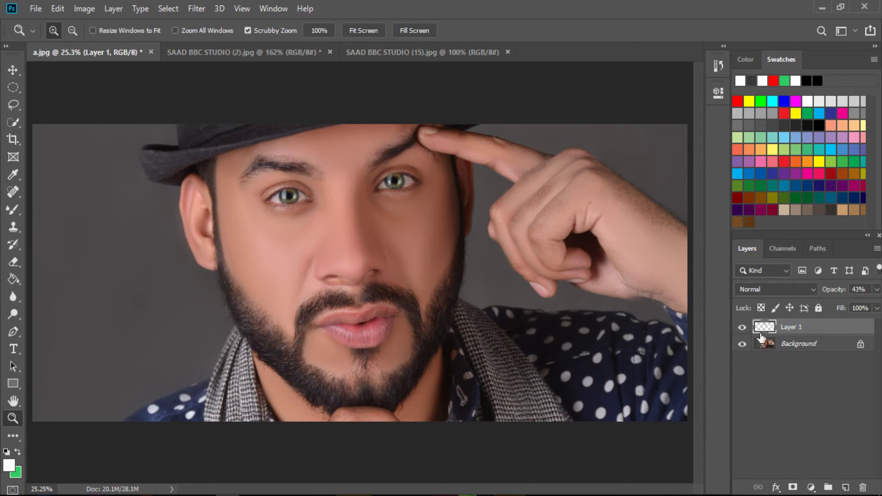
{"action": "left_click", "coordinate": [746, 329]}
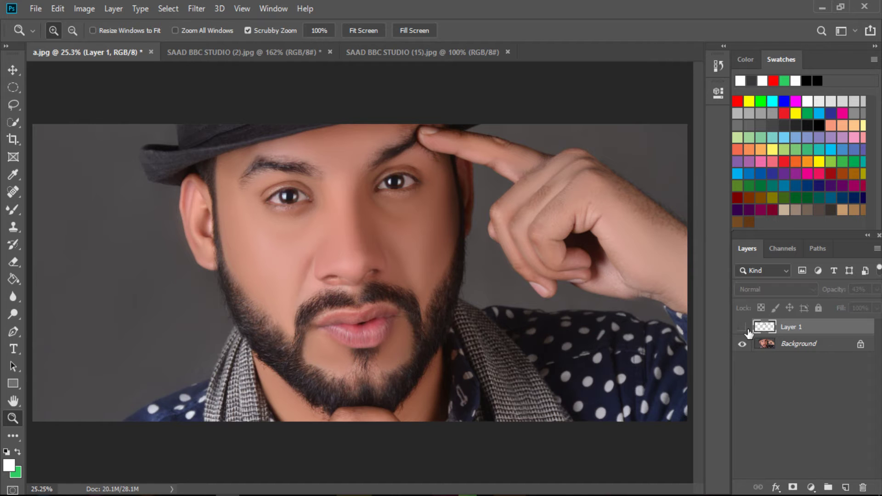
Open the red-and-blue multicoloured iris image SAAD BBC STUDIO (6) from the eyes folder on the Desktop.
{"action": "left_click", "coordinate": [386, 52]}
{"action": "left_click", "coordinate": [425, 256]}
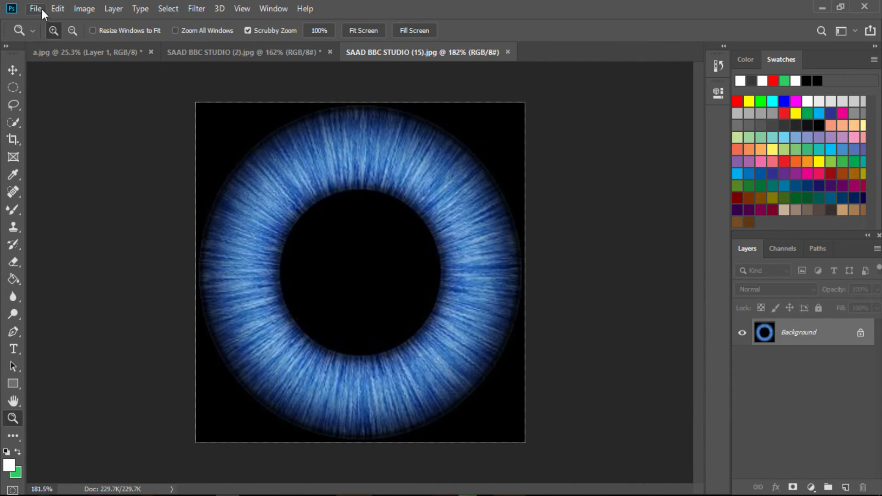
{"action": "left_click", "coordinate": [35, 9]}
{"action": "left_click", "coordinate": [55, 41]}
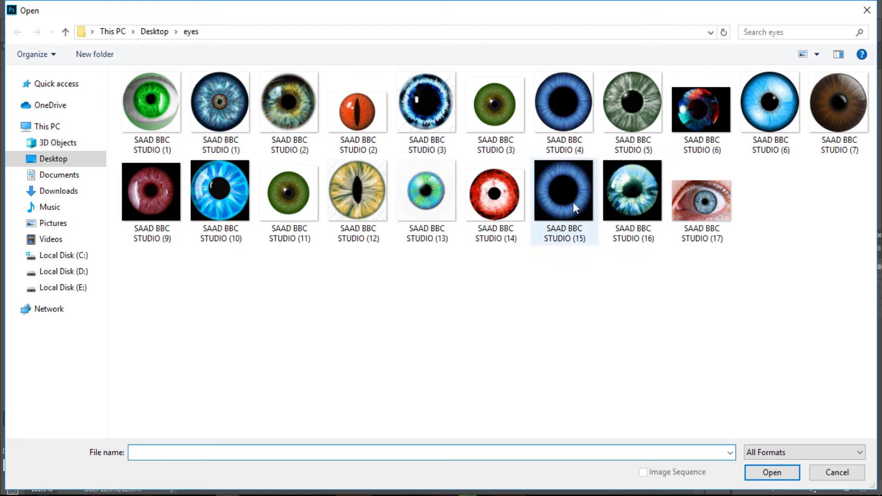
{"action": "double_click", "coordinate": [713, 110]}
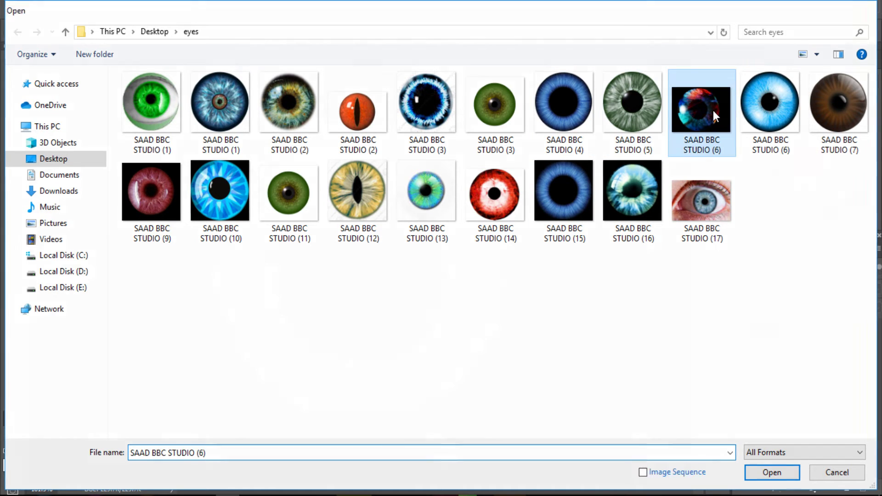
{"action": "left_click_drag", "start_coordinate": [366, 248], "coordinate": [351, 217]}
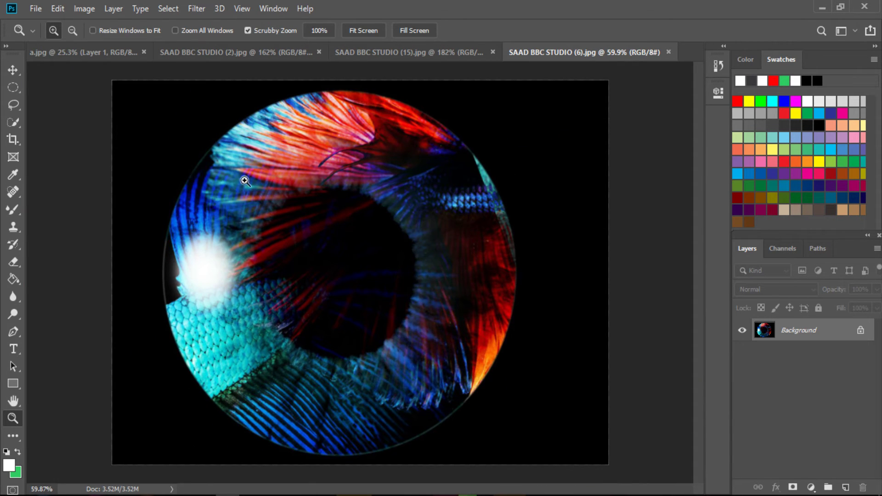
Select the multicoloured iris with an elliptical marquee fitted to its outer edge, and move it into a.jpg as a new layer.
{"action": "left_click", "coordinate": [13, 87]}
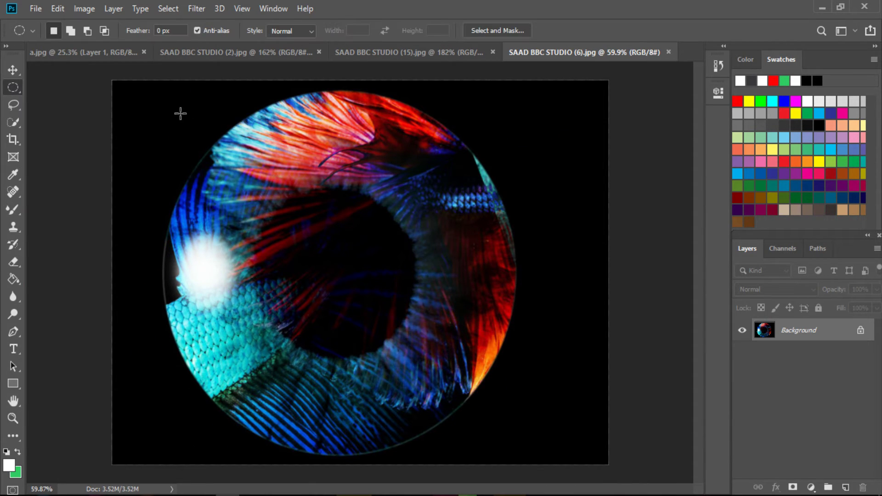
{"action": "left_click_drag", "start_coordinate": [180, 104], "coordinate": [521, 459]}
{"action": "left_click_drag", "start_coordinate": [362, 323], "coordinate": [344, 311]}
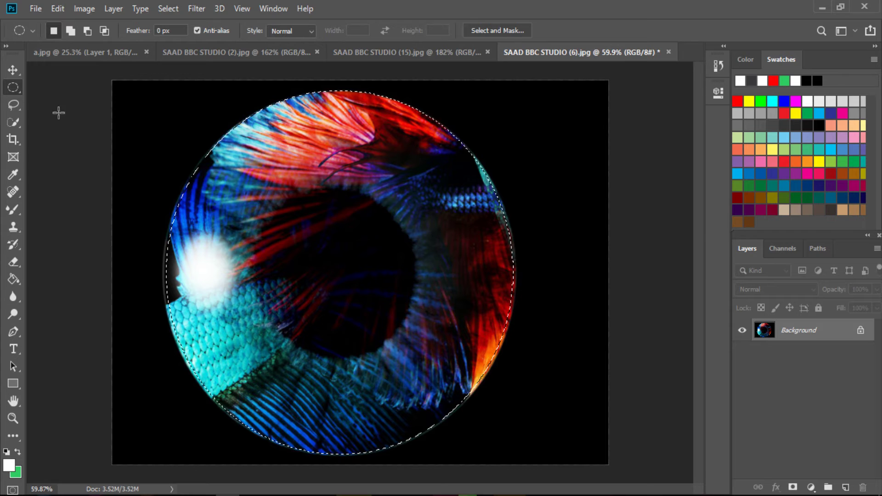
{"action": "left_click", "coordinate": [12, 70]}
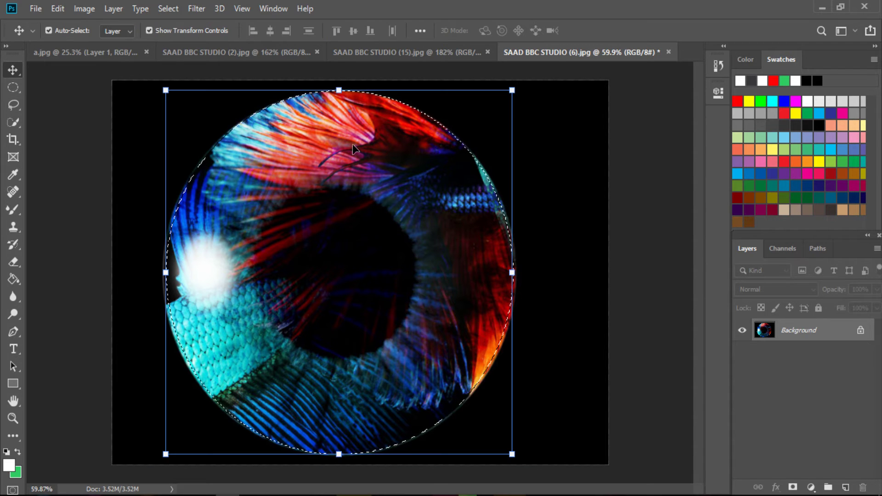
{"action": "left_click_drag", "start_coordinate": [352, 144], "coordinate": [329, 250]}
Scale the multicoloured iris proportionally to 12.99% and place it over the natural iris of the eye nearer the uncovered ear.
{"action": "left_click", "coordinate": [13, 418]}
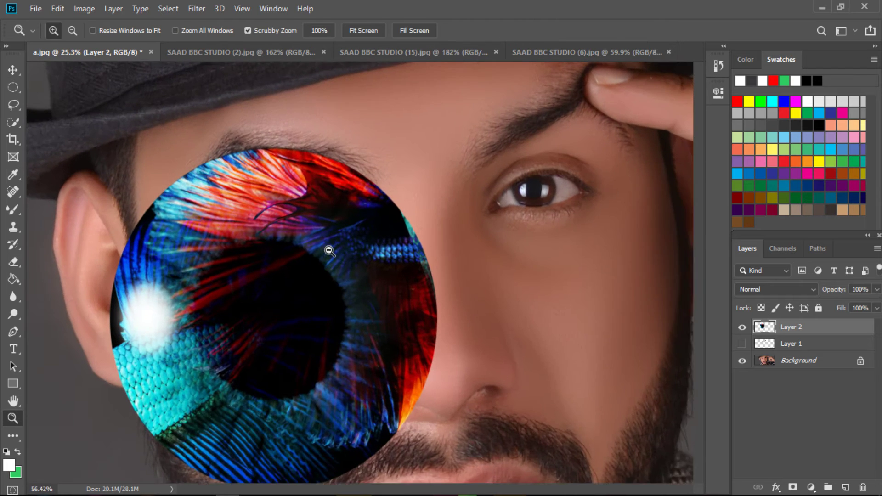
{"action": "key", "text": "v"}
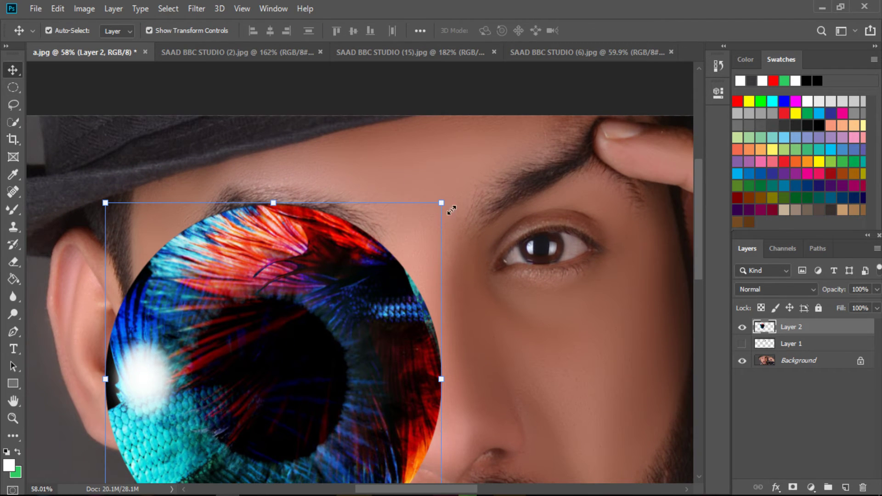
{"action": "left_click_drag", "start_coordinate": [450, 209], "coordinate": [256, 400]}
{"action": "left_click_drag", "start_coordinate": [194, 445], "coordinate": [305, 251]}
{"action": "left_click_drag", "start_coordinate": [373, 213], "coordinate": [317, 258]}
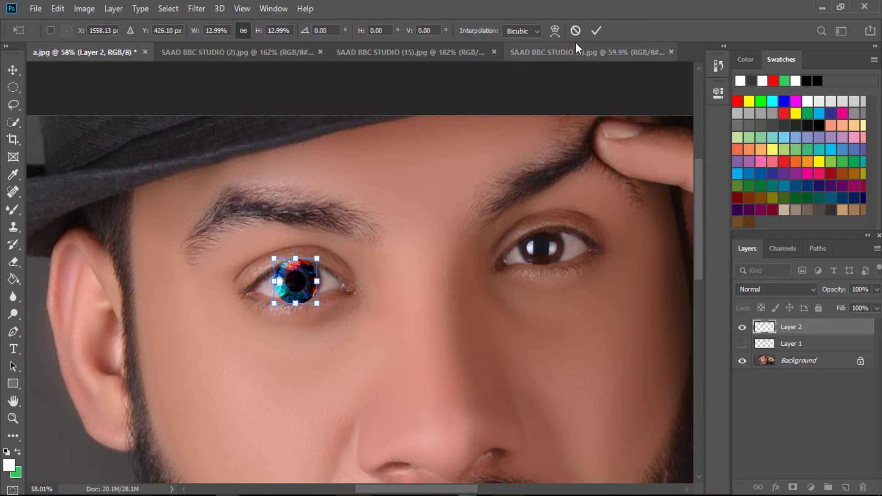
{"action": "left_click", "coordinate": [596, 29]}
Duplicate the multicoloured iris layer and move the copy onto the natural iris of the other eye.
{"action": "left_click", "coordinate": [18, 419]}
{"action": "left_click", "coordinate": [287, 289]}
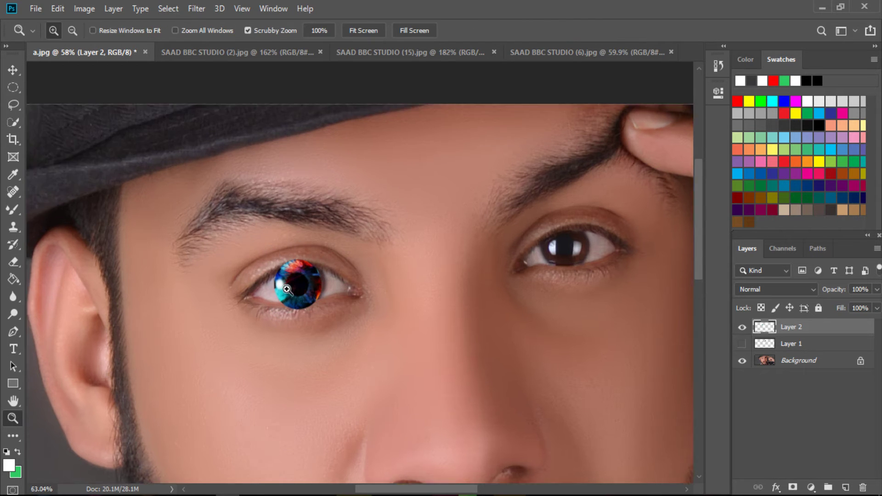
{"action": "left_click_drag", "start_coordinate": [287, 289], "coordinate": [375, 317]}
{"action": "left_click", "coordinate": [12, 69]}
{"action": "key", "text": "ctrl"}
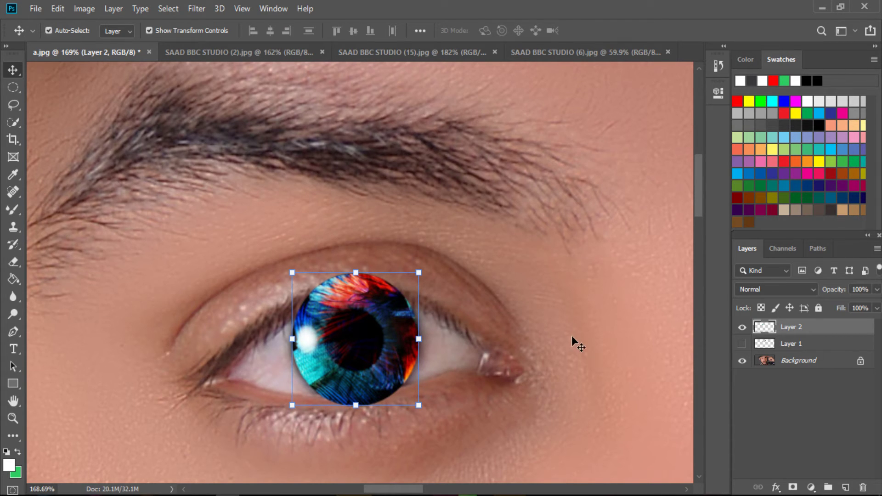
{"action": "key", "text": "ctrl+j"}
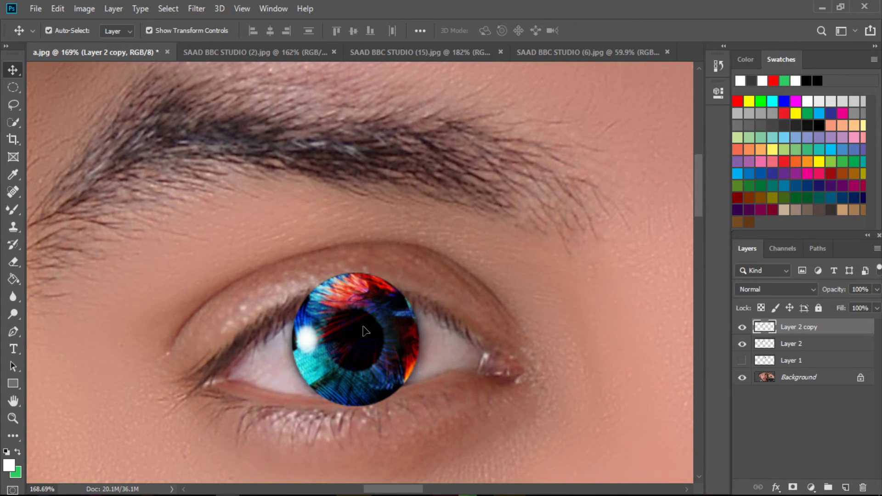
{"action": "left_click_drag", "start_coordinate": [361, 330], "coordinate": [653, 309]}
{"action": "left_click_drag", "start_coordinate": [397, 492], "coordinate": [438, 491]}
{"action": "left_click_drag", "start_coordinate": [184, 271], "coordinate": [570, 214]}
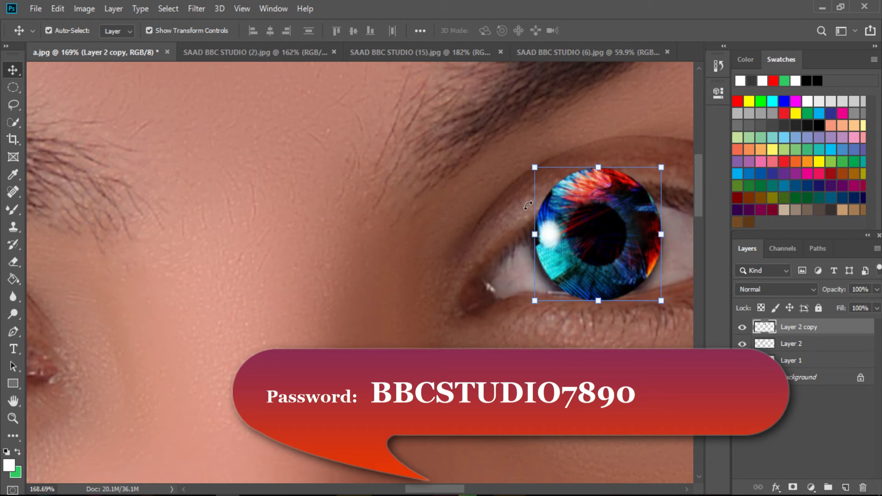
Merge Layer 2 copy down into Layer 2 and check the merged layer by hiding and showing it.
{"action": "right_click", "coordinate": [833, 327]}
{"action": "left_click", "coordinate": [699, 396]}
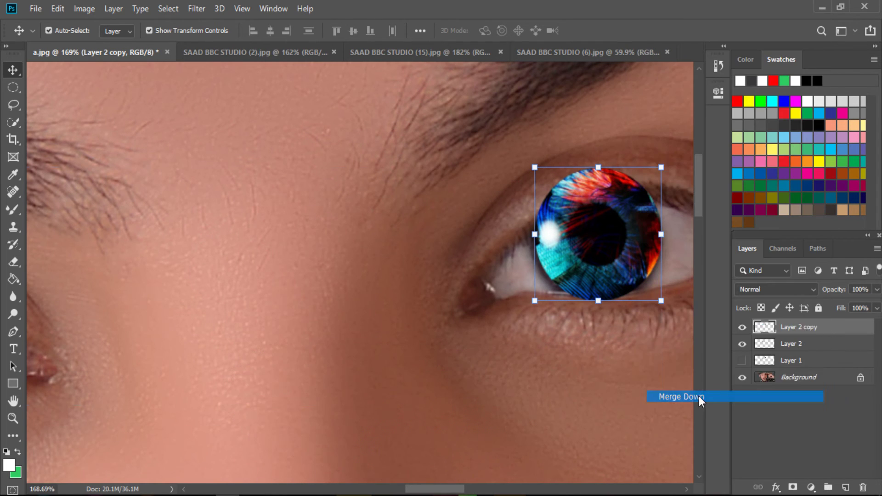
{"action": "left_click", "coordinate": [741, 327]}
{"action": "left_click", "coordinate": [742, 327]}
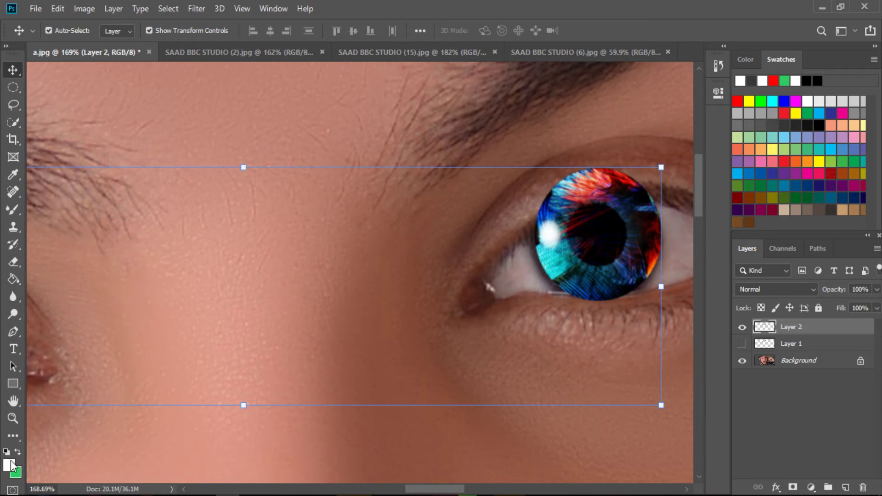
Compare both eyes with Layer 2 hidden and shown, and set the layer's opacity to 42%.
{"action": "left_click", "coordinate": [13, 418]}
{"action": "left_click_drag", "start_coordinate": [314, 400], "coordinate": [276, 365]}
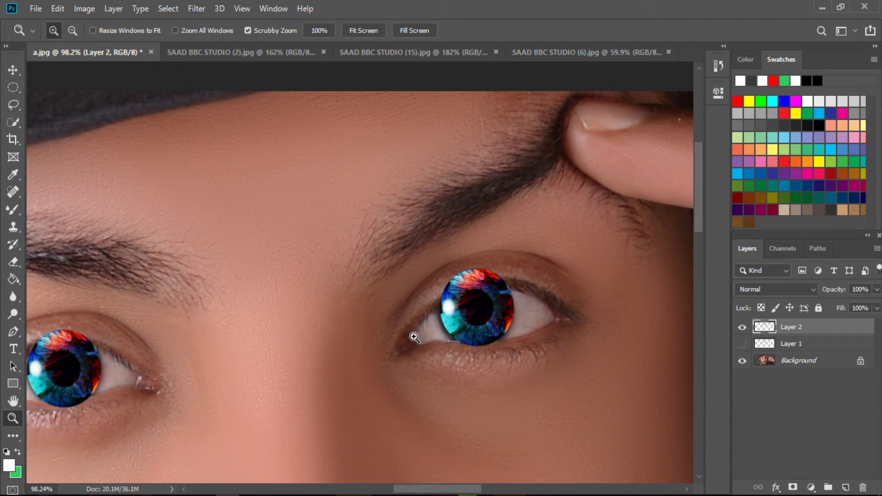
{"action": "left_click", "coordinate": [747, 327]}
{"action": "left_click", "coordinate": [746, 328]}
{"action": "left_click", "coordinate": [746, 327]}
{"action": "left_click", "coordinate": [746, 327]}
{"action": "left_click", "coordinate": [875, 290]}
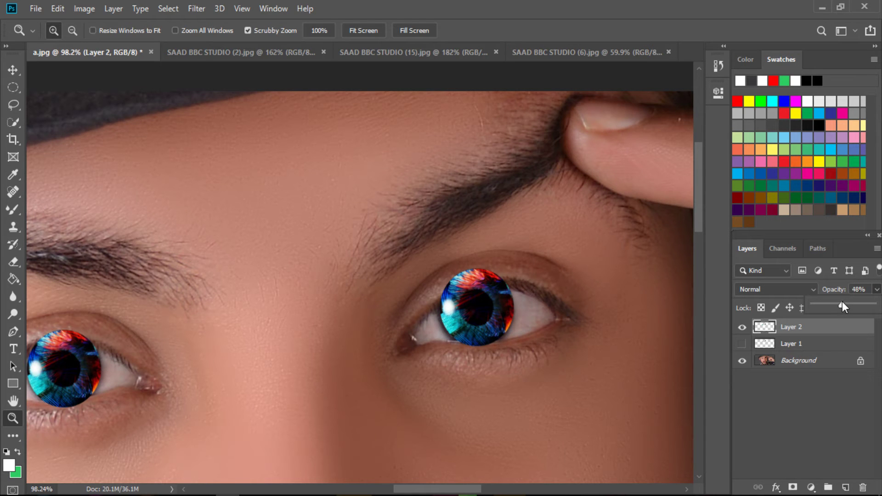
{"action": "left_click_drag", "start_coordinate": [841, 302], "coordinate": [838, 302]}
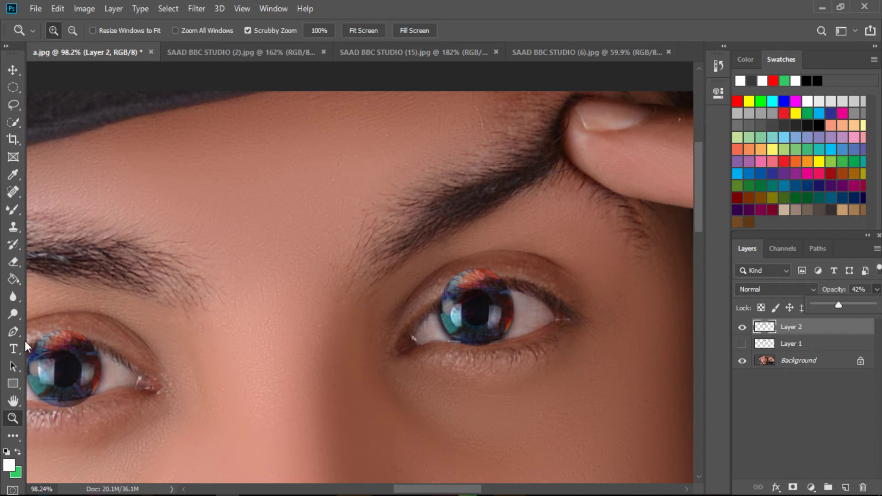
Examine how the multicoloured irises blend with the eyelids, both close up and across the whole portrait.
{"action": "left_click_drag", "start_coordinate": [480, 271], "coordinate": [441, 366]}
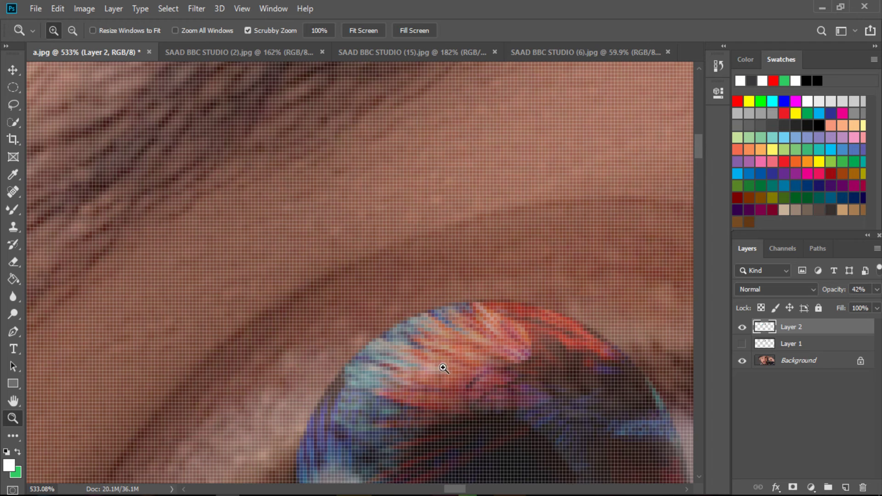
{"action": "key", "text": "ctrl+0"}
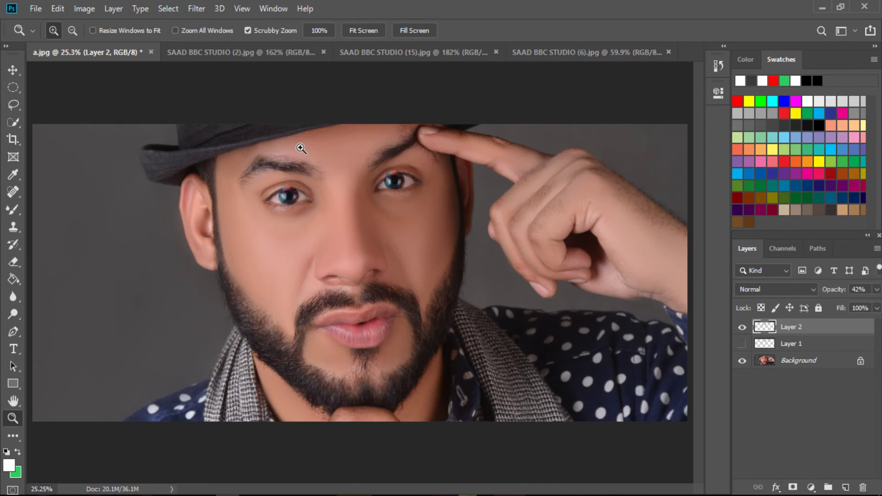
{"action": "left_click_drag", "start_coordinate": [301, 147], "coordinate": [331, 216]}
{"action": "left_click_drag", "start_coordinate": [402, 106], "coordinate": [419, 167]}
{"action": "scroll", "coordinate": [419, 167], "scroll_direction": "up", "scroll_amount": 3}
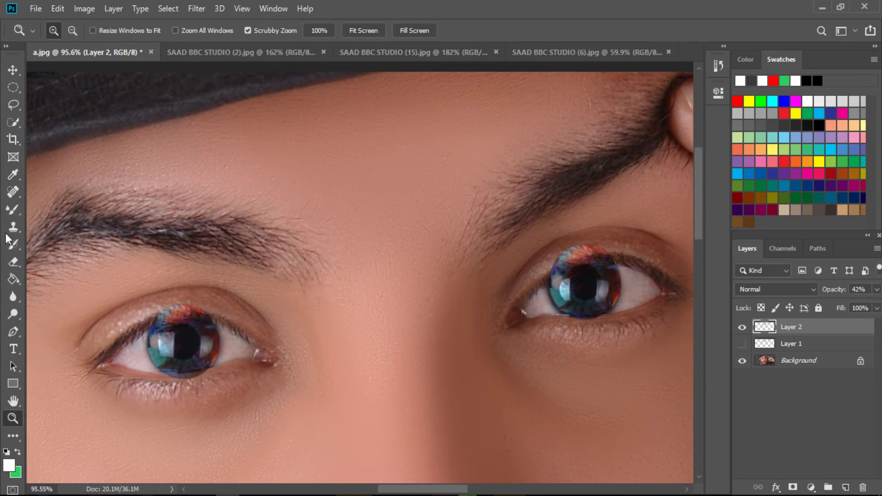
Erase the parts of the multicoloured irises on Layer 2 that overlap the upper and lower eyelids of both eyes.
{"action": "left_click", "coordinate": [13, 262]}
{"action": "mouse_move", "coordinate": [153, 319]}
{"action": "left_mouse_down"}
{"action": "mouse_move", "coordinate": [228, 322]}
{"action": "mouse_move", "coordinate": [150, 319]}
{"action": "left_mouse_up"}
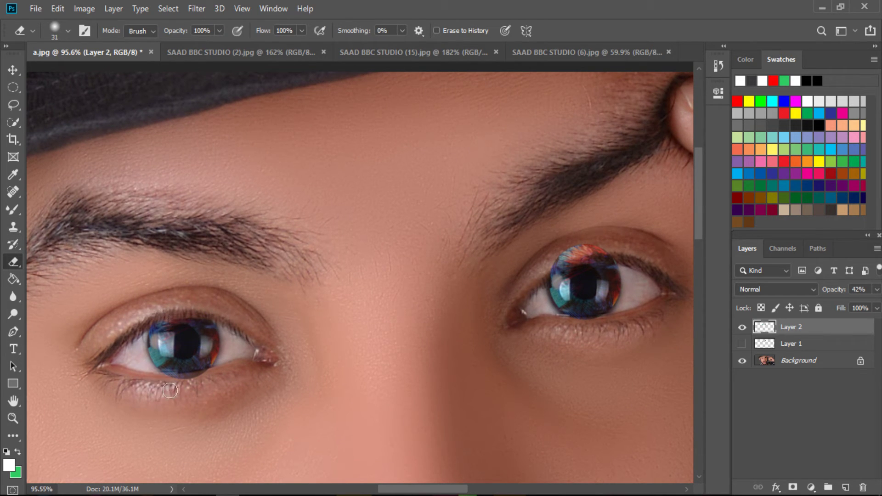
{"action": "mouse_move", "coordinate": [216, 388]}
{"action": "left_mouse_down"}
{"action": "mouse_move", "coordinate": [223, 383]}
{"action": "mouse_move", "coordinate": [189, 388]}
{"action": "left_mouse_up"}
{"action": "left_click_drag", "start_coordinate": [558, 260], "coordinate": [604, 258]}
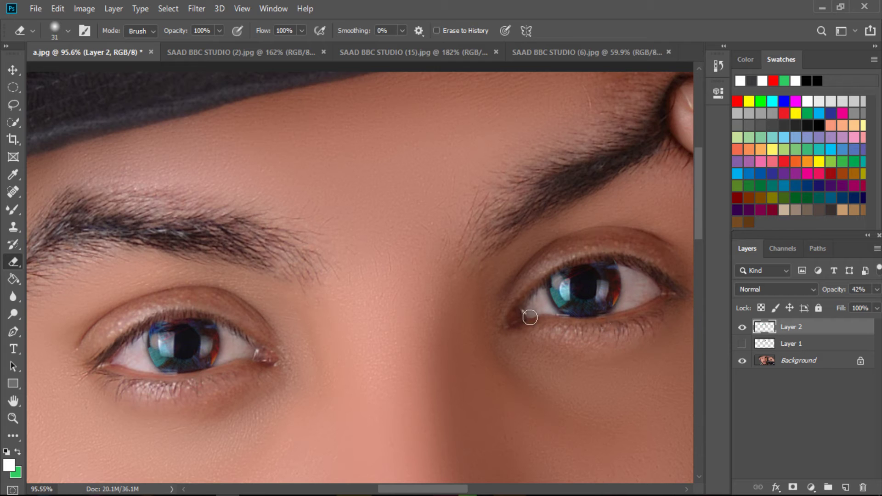
Try Layer 2 at 100% and at 40% opacity, judging the effect across the whole portrait.
{"action": "left_click", "coordinate": [877, 288]}
{"action": "left_click_drag", "start_coordinate": [839, 303], "coordinate": [873, 304]}
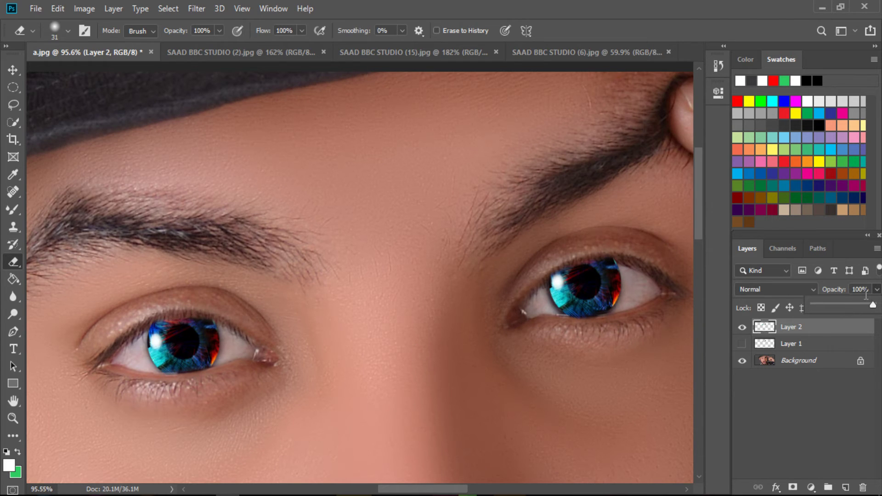
{"action": "left_click", "coordinate": [13, 418]}
{"action": "key", "text": "ctrl+0"}
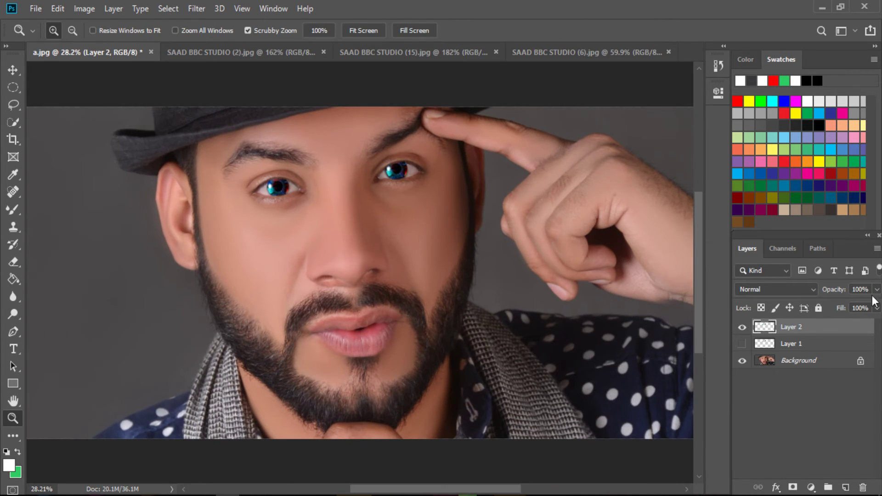
{"action": "left_click", "coordinate": [876, 290]}
{"action": "left_click", "coordinate": [836, 304]}
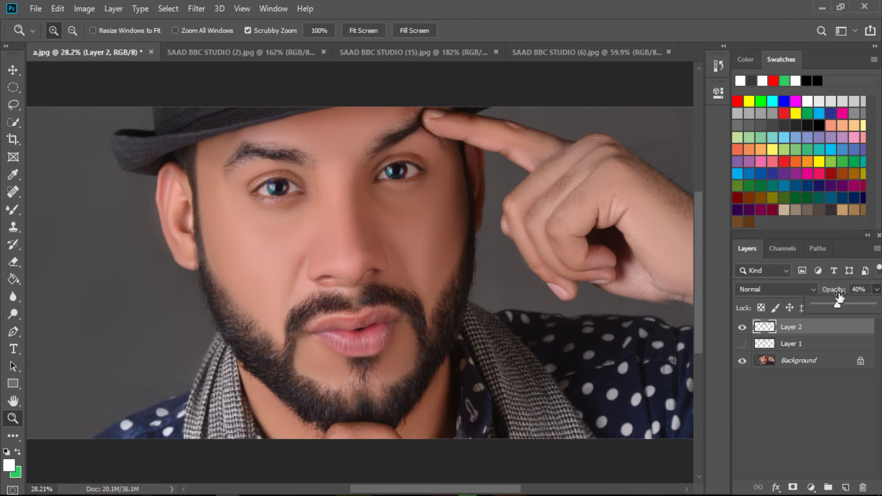
Raise Layer 2 to 100% opacity, preview other blend modes such as Exclusion, and return it to Normal.
{"action": "left_click_drag", "start_coordinate": [835, 303], "coordinate": [873, 305]}
{"action": "left_click_drag", "start_coordinate": [358, 152], "coordinate": [358, 151]}
{"action": "left_click", "coordinate": [778, 288]}
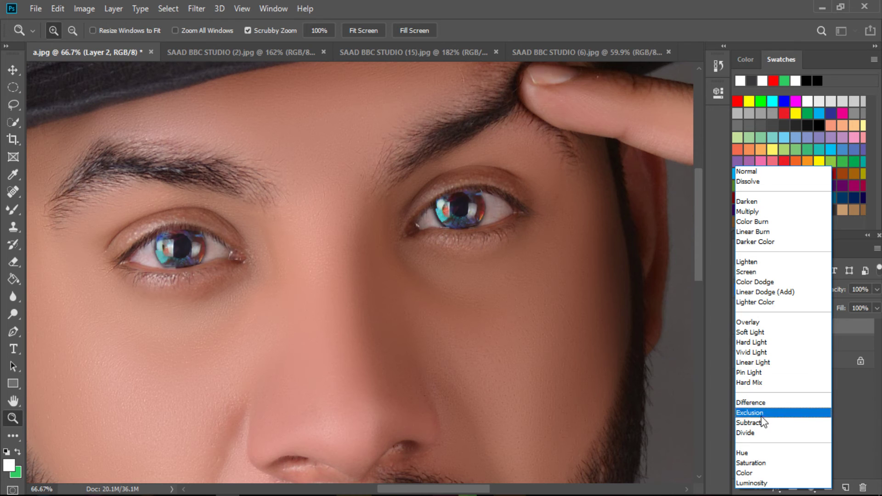
{"action": "left_click", "coordinate": [744, 170]}
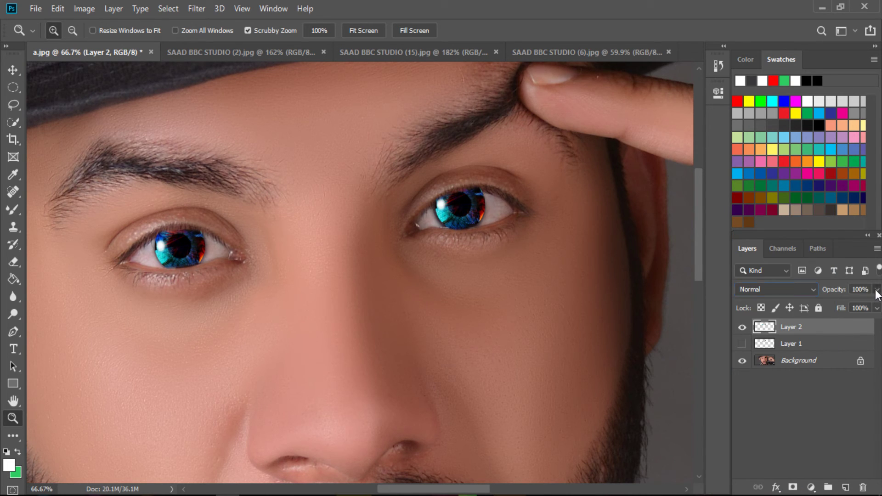
Set Layer 2's opacity to 41% and compare the eyes with the layer hidden and shown.
{"action": "left_click", "coordinate": [876, 289]}
{"action": "left_click", "coordinate": [837, 304]}
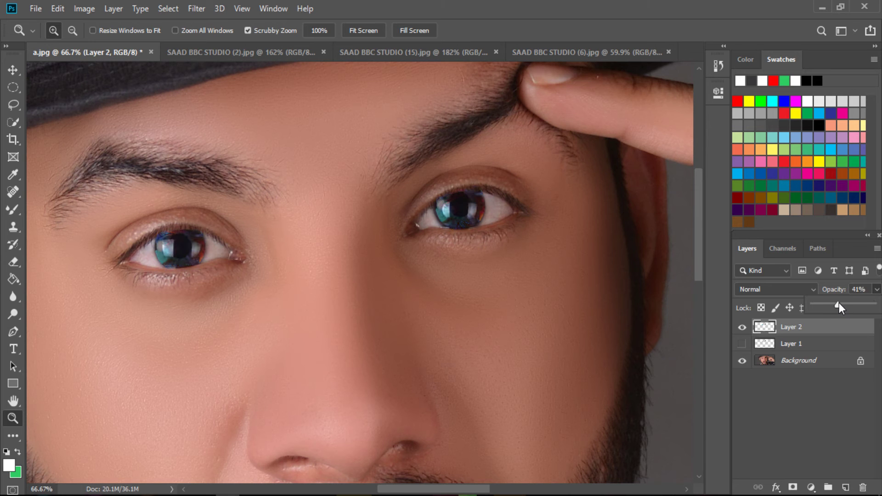
{"action": "left_click_drag", "start_coordinate": [330, 198], "coordinate": [353, 236]}
{"action": "left_click", "coordinate": [741, 327]}
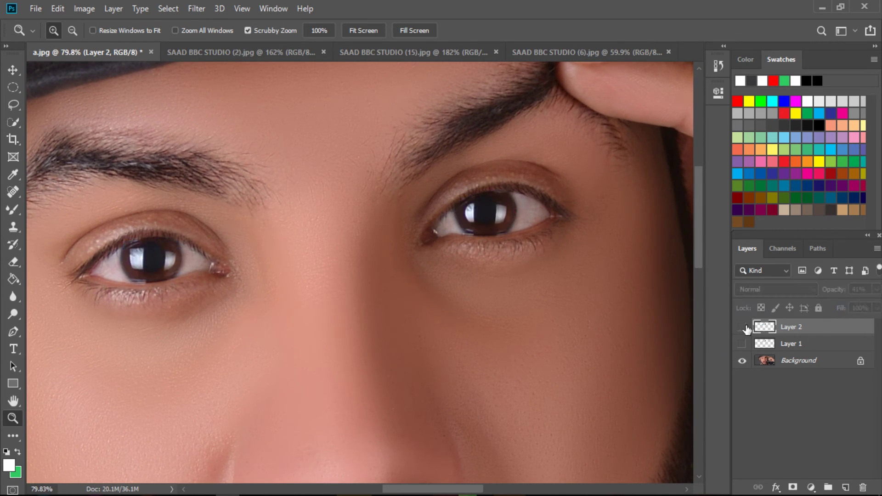
{"action": "left_click", "coordinate": [742, 327]}
{"action": "right_click", "coordinate": [495, 261]}
{"action": "left_click", "coordinate": [506, 267]}
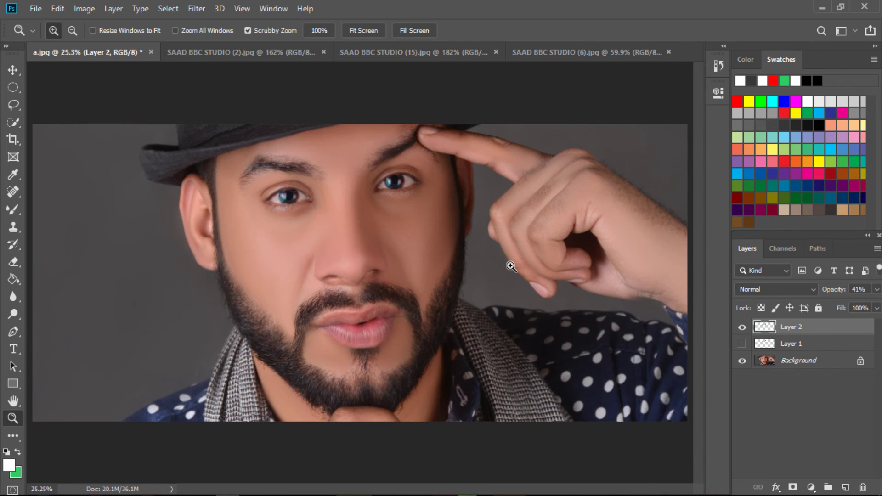
Show Layer 1 with the green-and-yellow irises, hide Layer 2, and make Layer 1 the active layer.
{"action": "left_click", "coordinate": [742, 343]}
{"action": "left_click", "coordinate": [741, 327]}
{"action": "left_click_drag", "start_coordinate": [328, 150], "coordinate": [378, 226]}
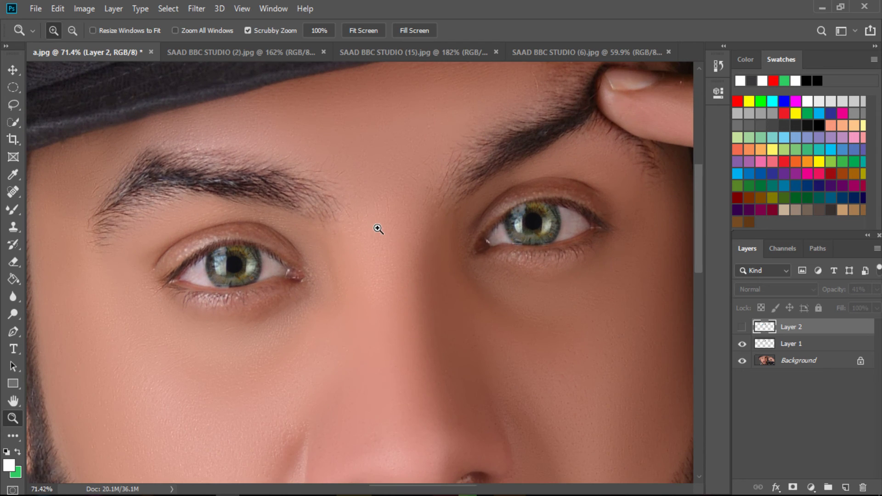
{"action": "left_click", "coordinate": [789, 345]}
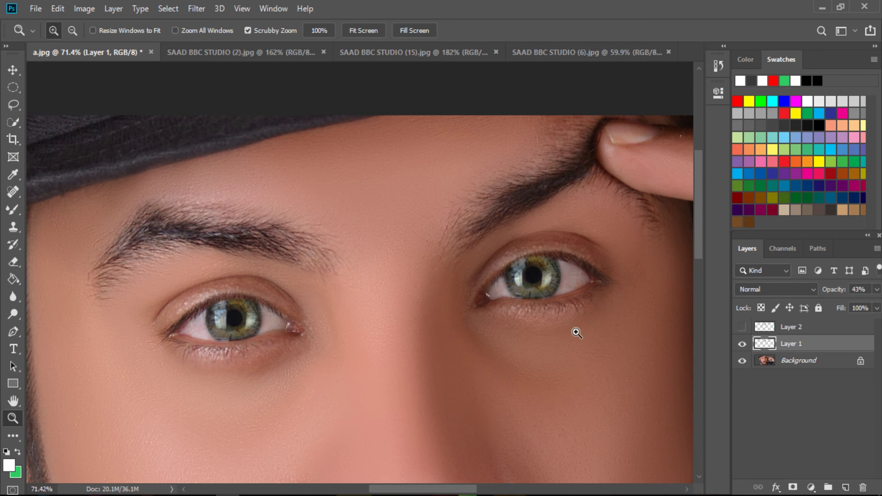
{"action": "left_click_drag", "start_coordinate": [390, 218], "coordinate": [385, 255]}
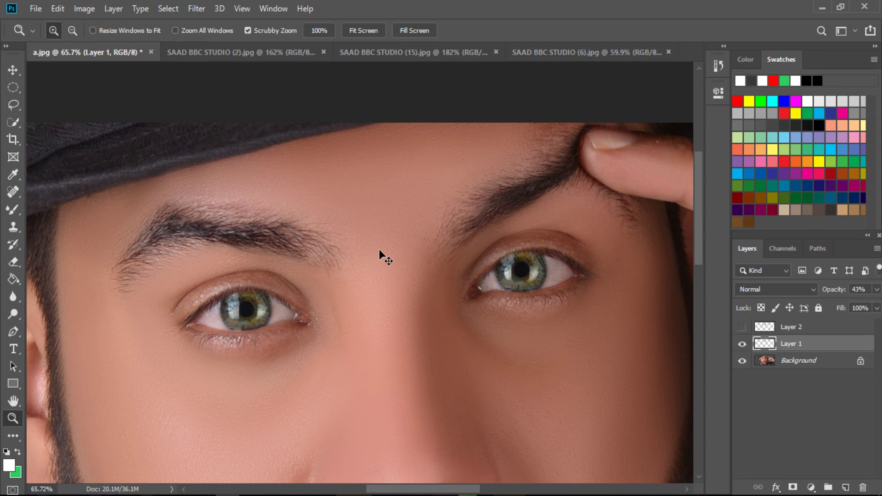
Try a Hue/Saturation adjustment on Layer 1 with hue -180, saturation +100 and lightness -39.
{"action": "key", "text": "ctrl+u"}
{"action": "left_click_drag", "start_coordinate": [232, 230], "coordinate": [707, 260]}
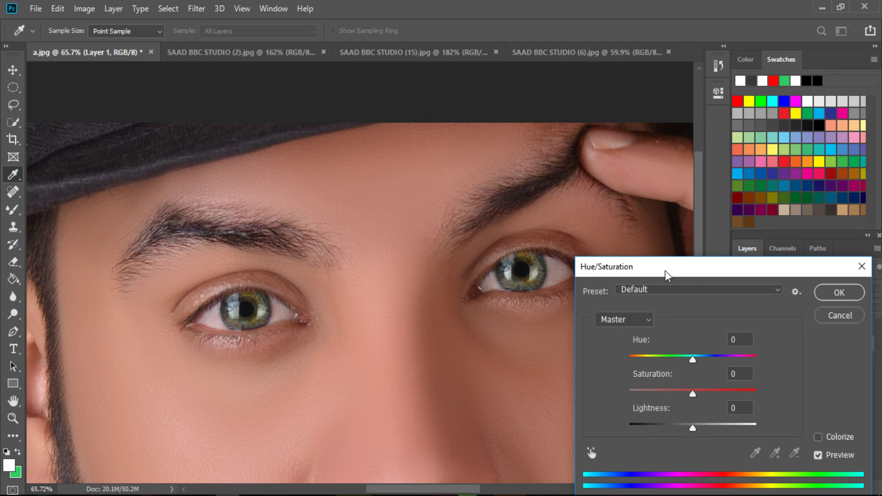
{"action": "left_click_drag", "start_coordinate": [666, 274], "coordinate": [685, 273]}
{"action": "mouse_move", "coordinate": [710, 365]}
{"action": "left_mouse_down"}
{"action": "mouse_move", "coordinate": [654, 357]}
{"action": "mouse_move", "coordinate": [734, 350]}
{"action": "mouse_move", "coordinate": [712, 353]}
{"action": "left_mouse_up"}
{"action": "left_click", "coordinate": [644, 358]}
{"action": "left_click_drag", "start_coordinate": [711, 394], "coordinate": [775, 394]}
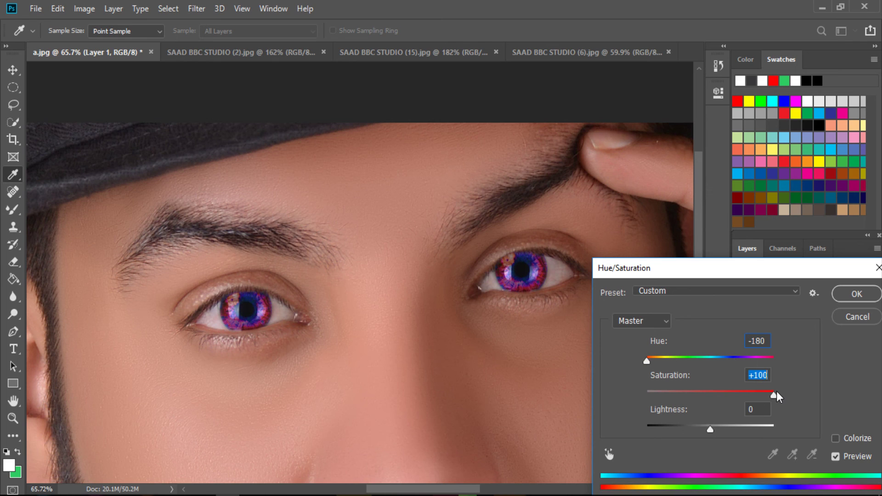
{"action": "left_click_drag", "start_coordinate": [646, 359], "coordinate": [600, 358]}
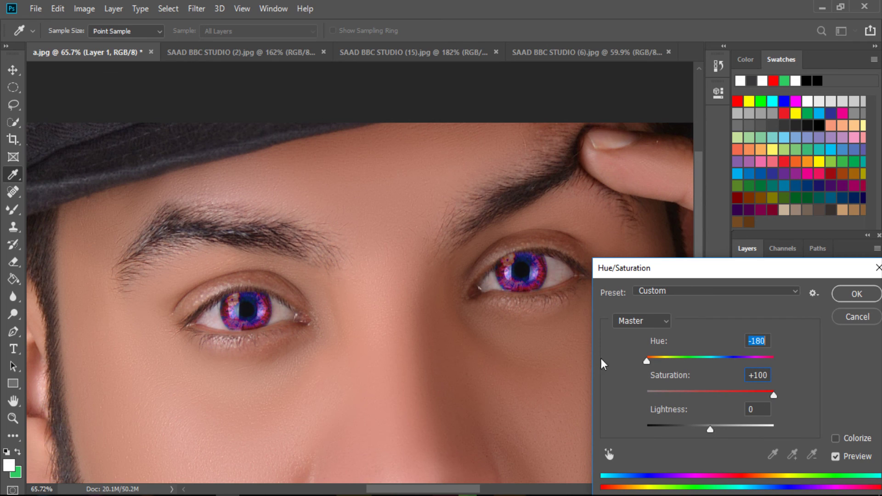
{"action": "left_click_drag", "start_coordinate": [711, 428], "coordinate": [686, 418]}
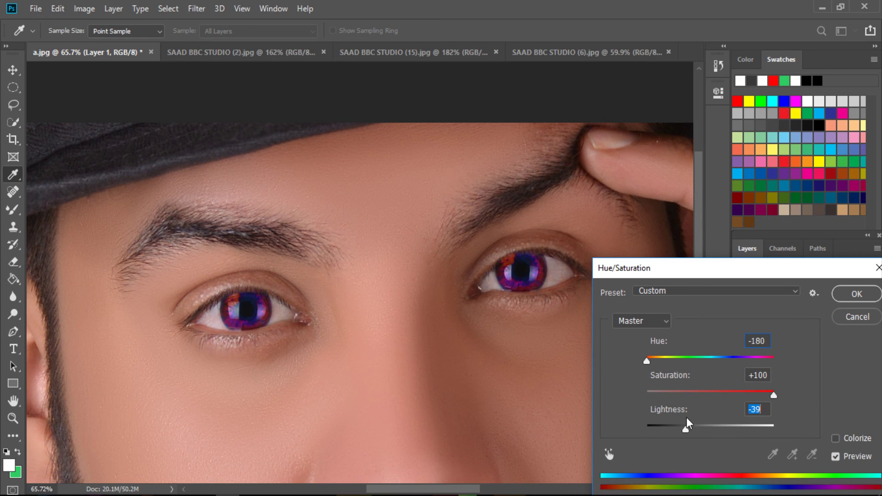
{"action": "left_click", "coordinate": [859, 321]}
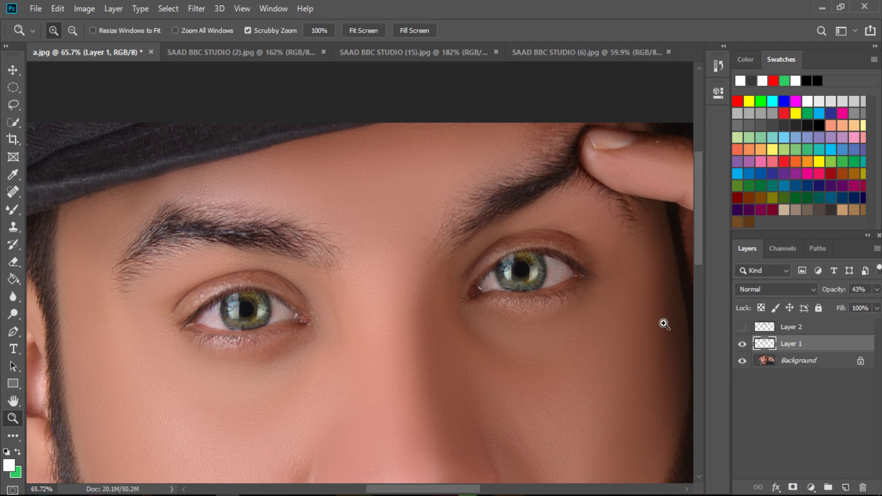
Change Layer 1's blend mode to Luminosity and check the eyes both close up and in the whole portrait.
{"action": "left_click", "coordinate": [782, 291]}
{"action": "left_click", "coordinate": [787, 483]}
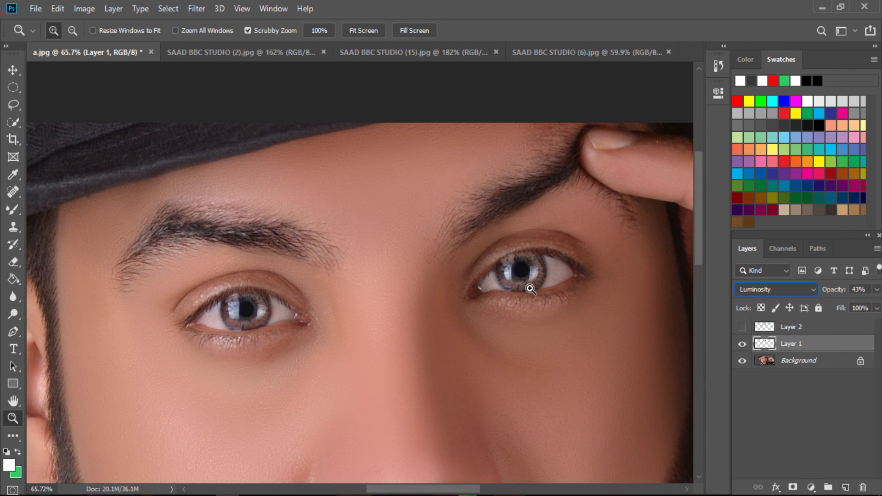
{"action": "left_click_drag", "start_coordinate": [527, 287], "coordinate": [437, 309]}
{"action": "left_click_drag", "start_coordinate": [374, 220], "coordinate": [392, 263]}
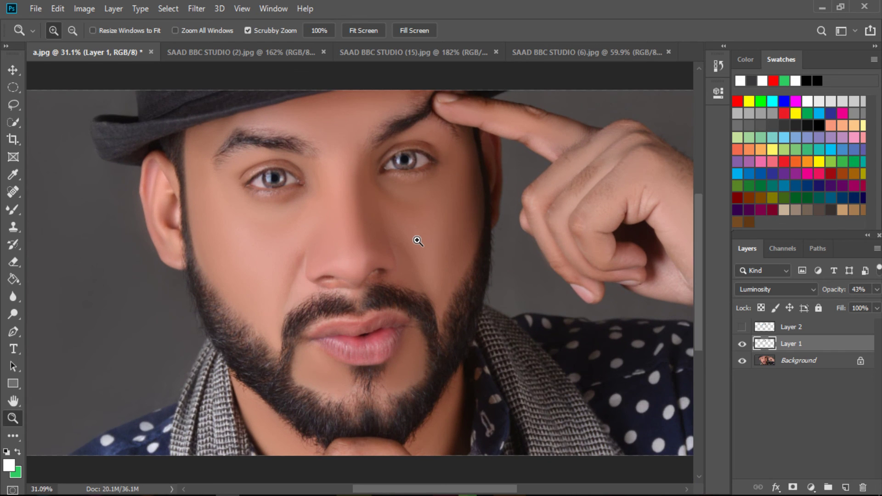